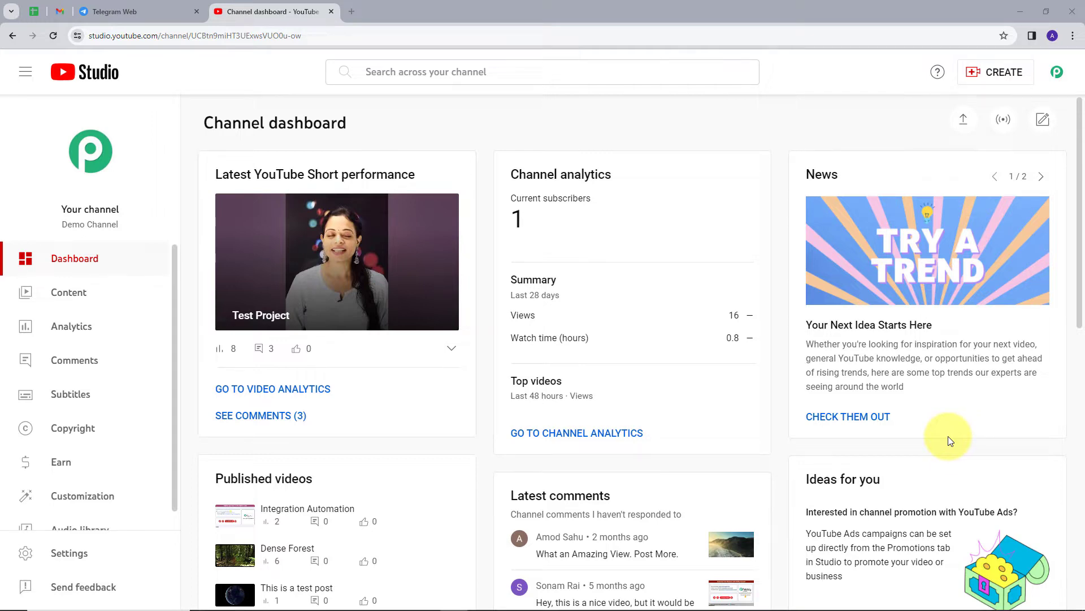
- Compare the Pabbly_connect bot chat with the YouTube Studio channel dashboard
scroll(607, 355, "down", 2)
scroll(609, 360, "up", 2)
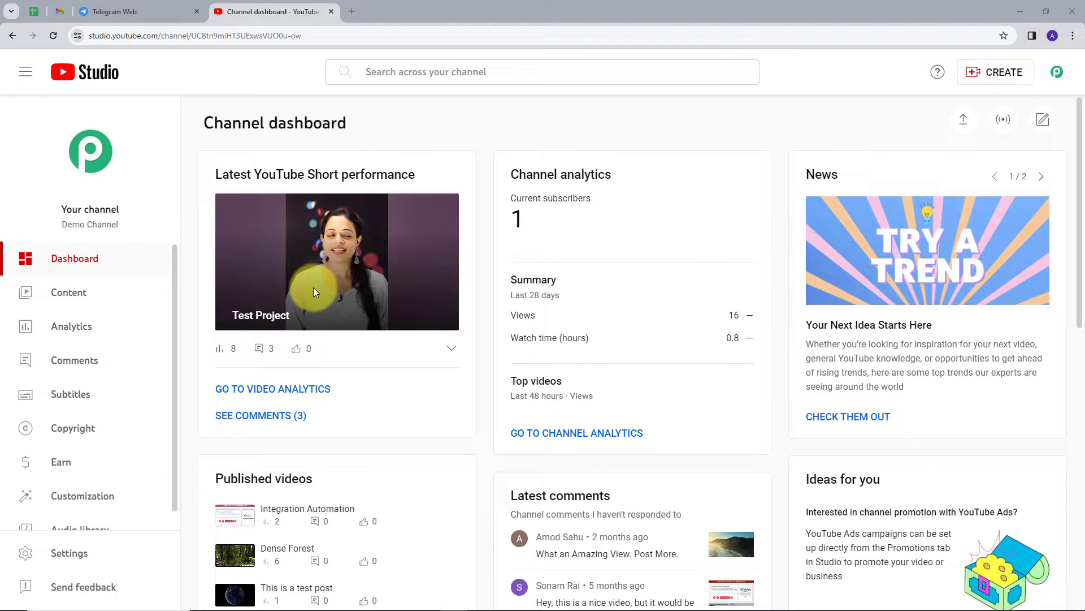
left_click(119, 12)
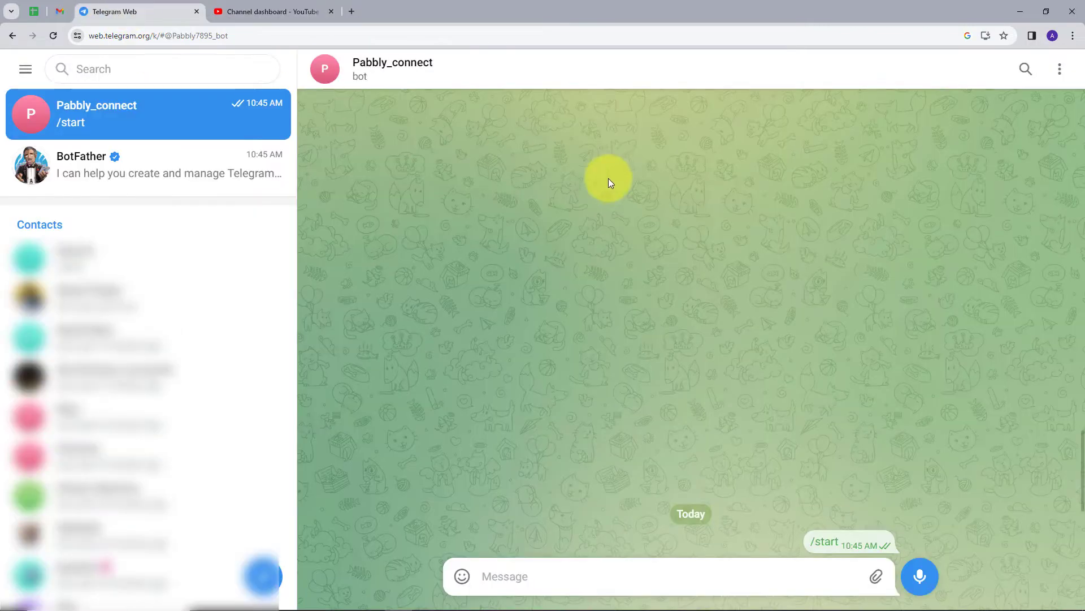
left_click(265, 11)
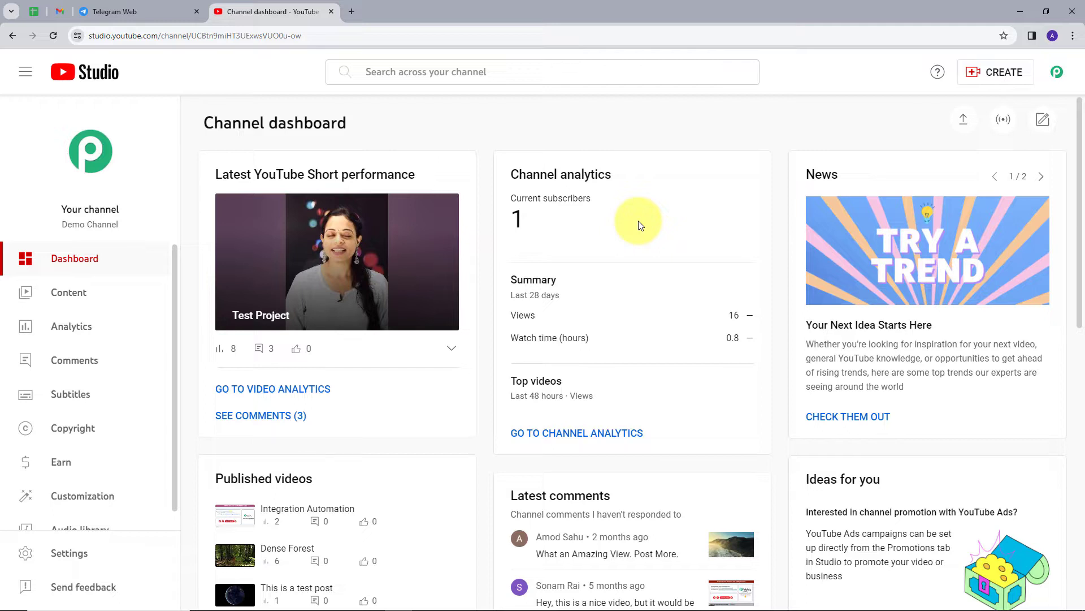
left_click(137, 14)
left_click(254, 13)
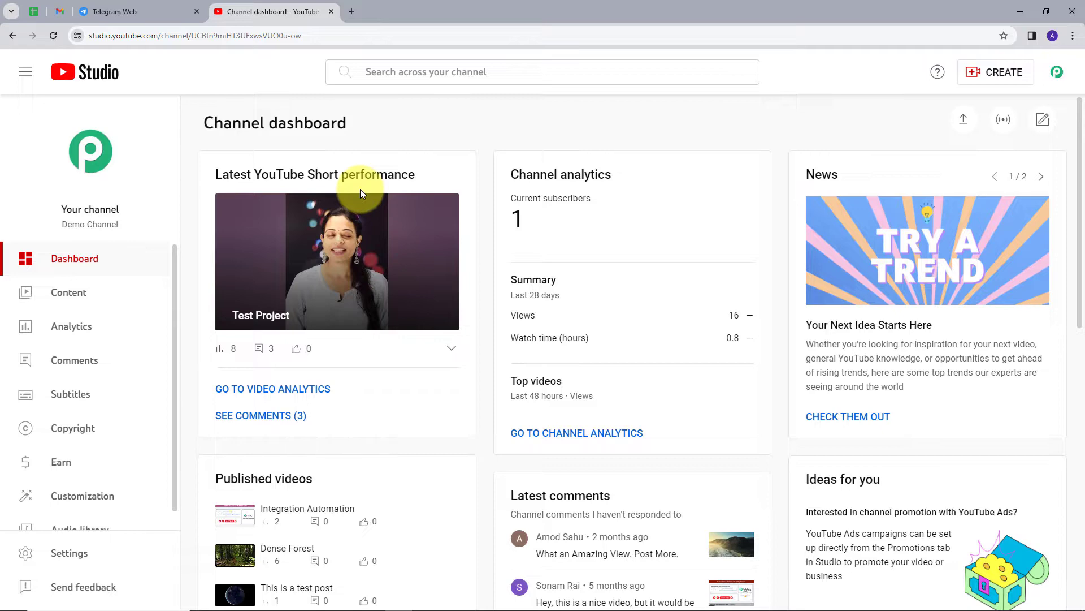
- Open pabbly.com in a new tab and dismiss the site's chat popup
left_click(351, 13)
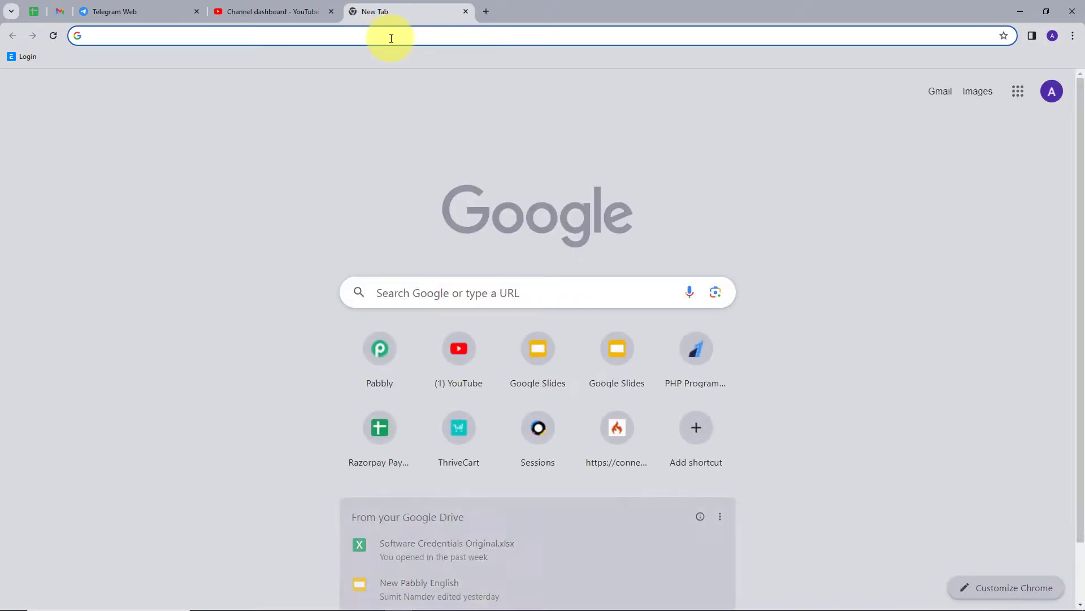
type("pabbly.com")
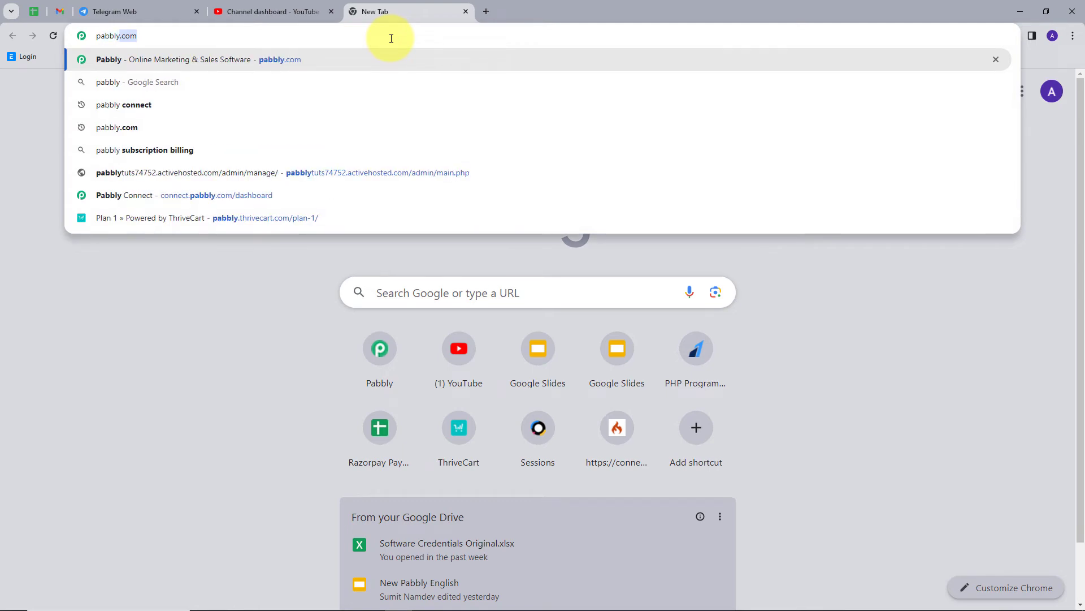
key("Return")
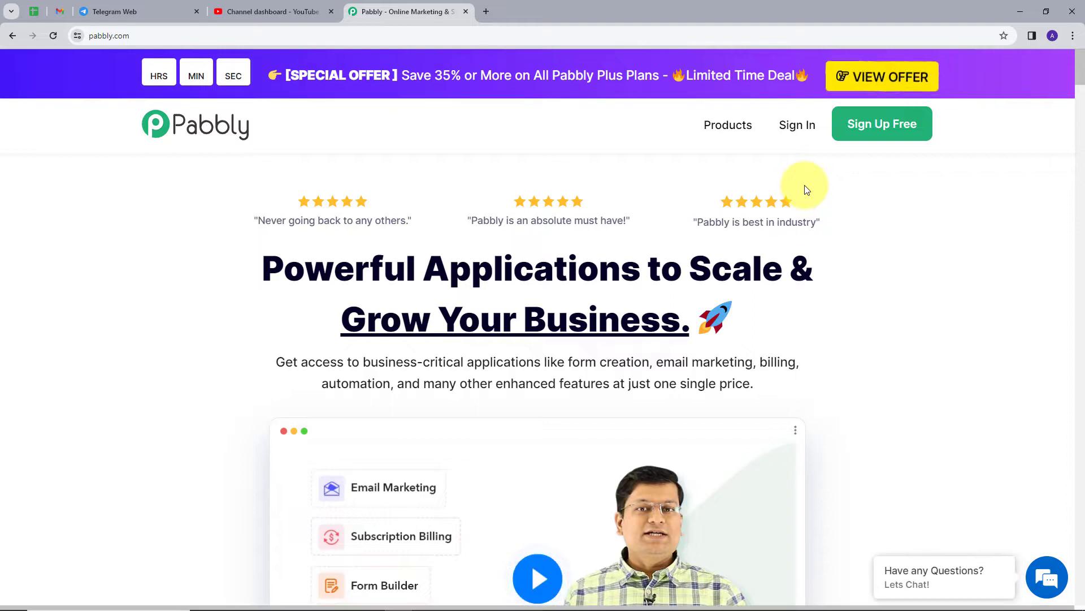
left_click(1042, 166)
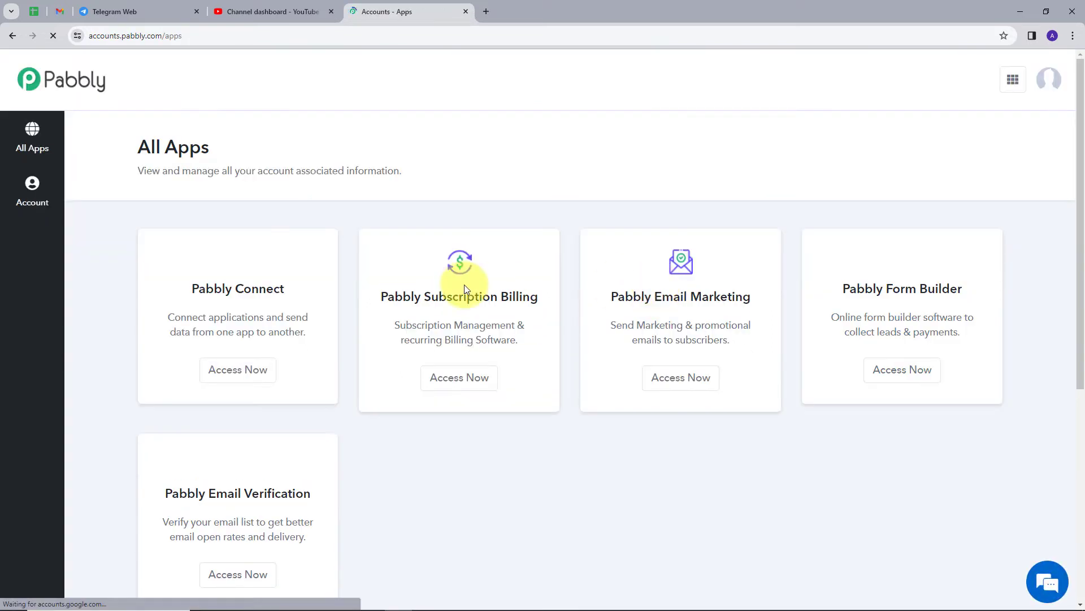
scroll(386, 130, "down", 1)
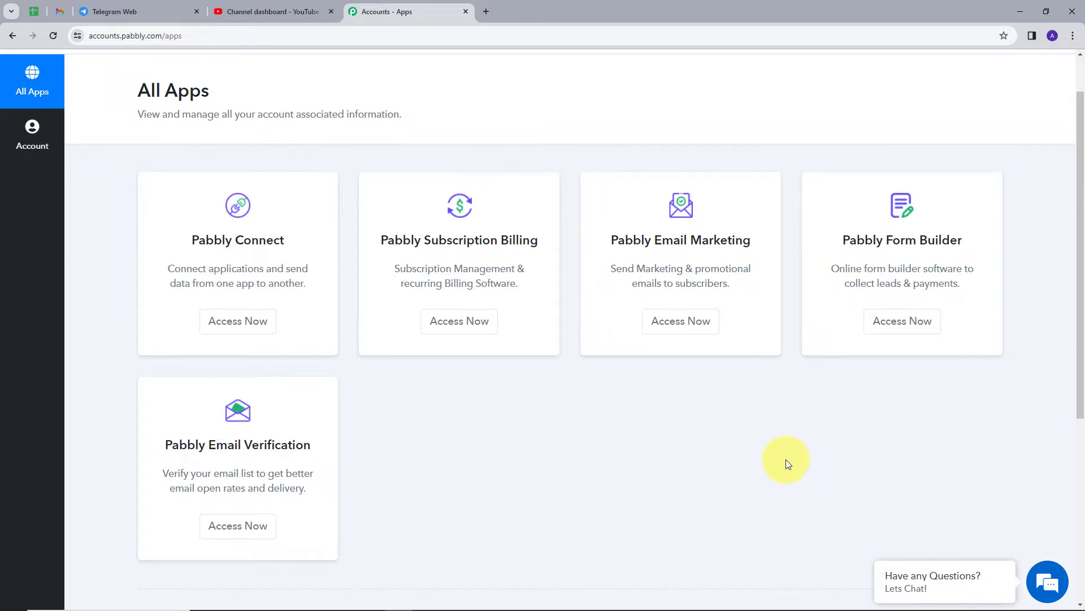
- Launch Pabbly Connect from All Apps and review the dashboard showing 2934 tasks remaining
left_click(232, 322)
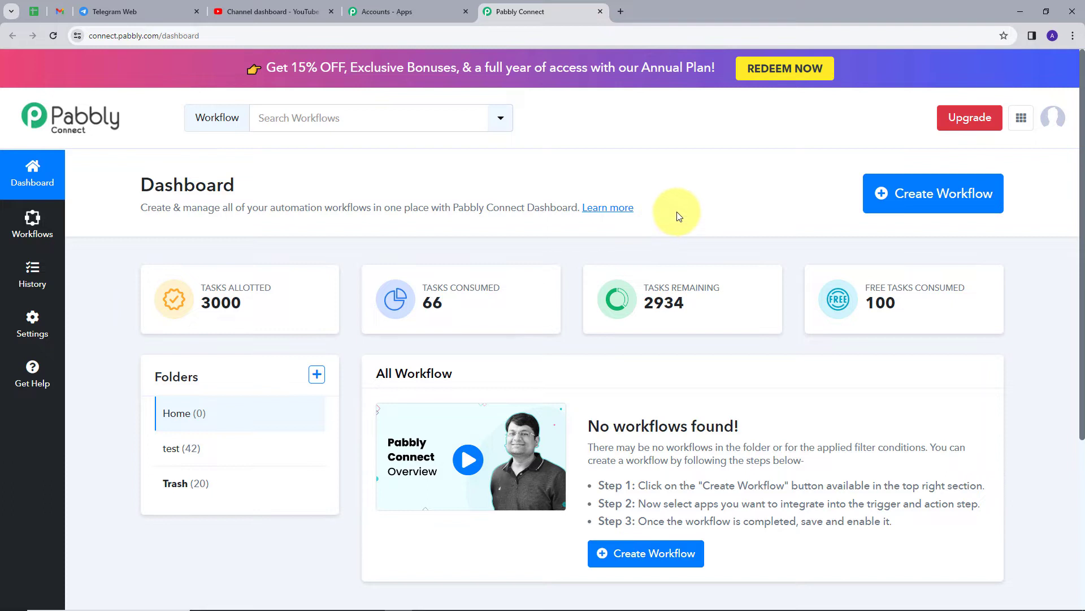
scroll(678, 215, "down", 1)
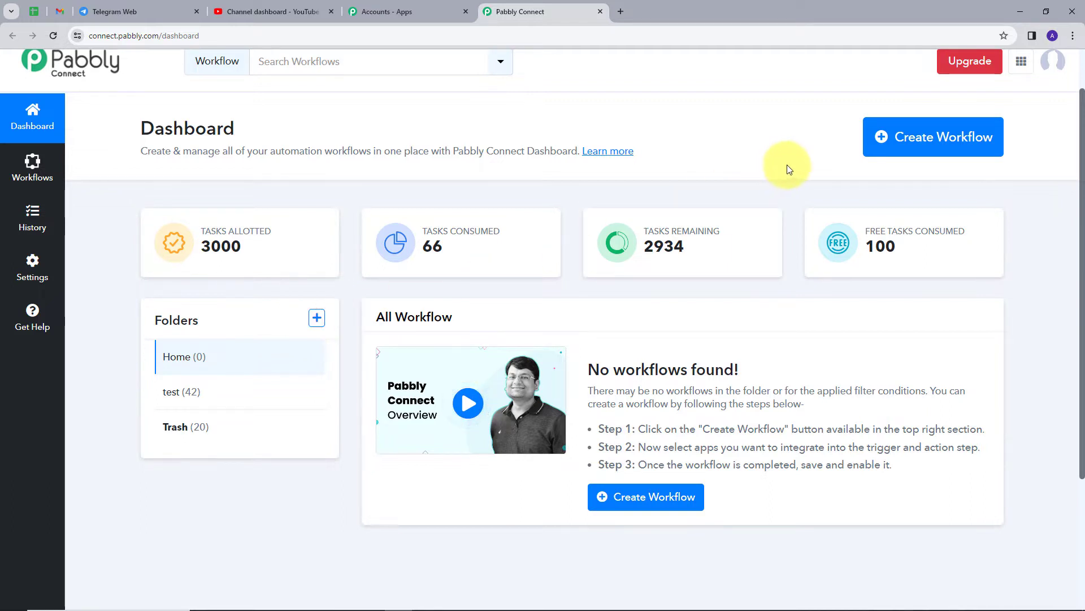
scroll(790, 168, "up", 1)
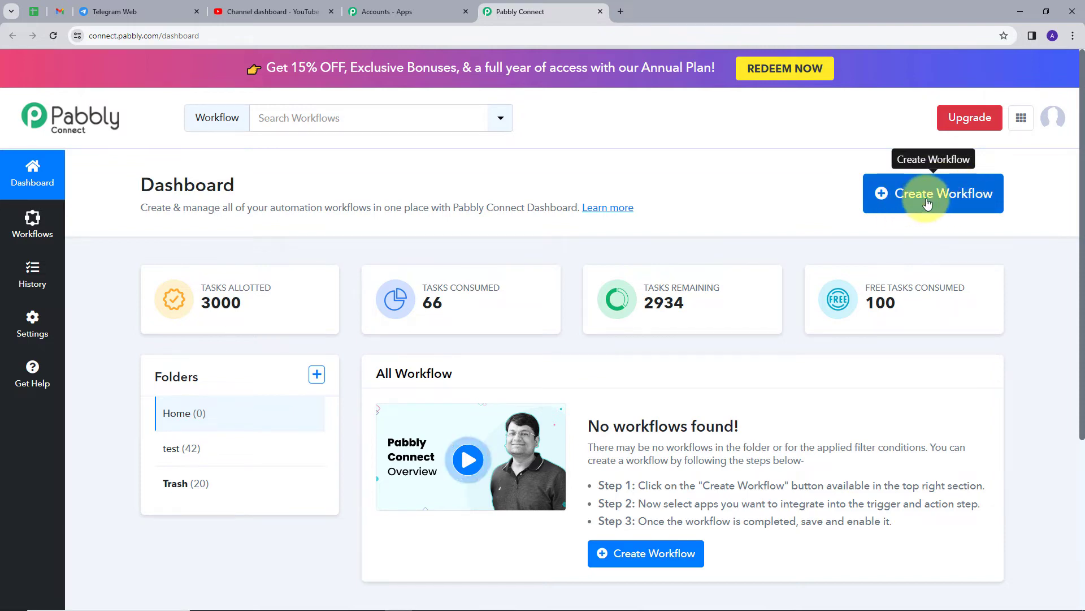
- Paste 'Post YouTube Video to Telegram Channel' as the new workflow's name and create it in Home
left_click(923, 205)
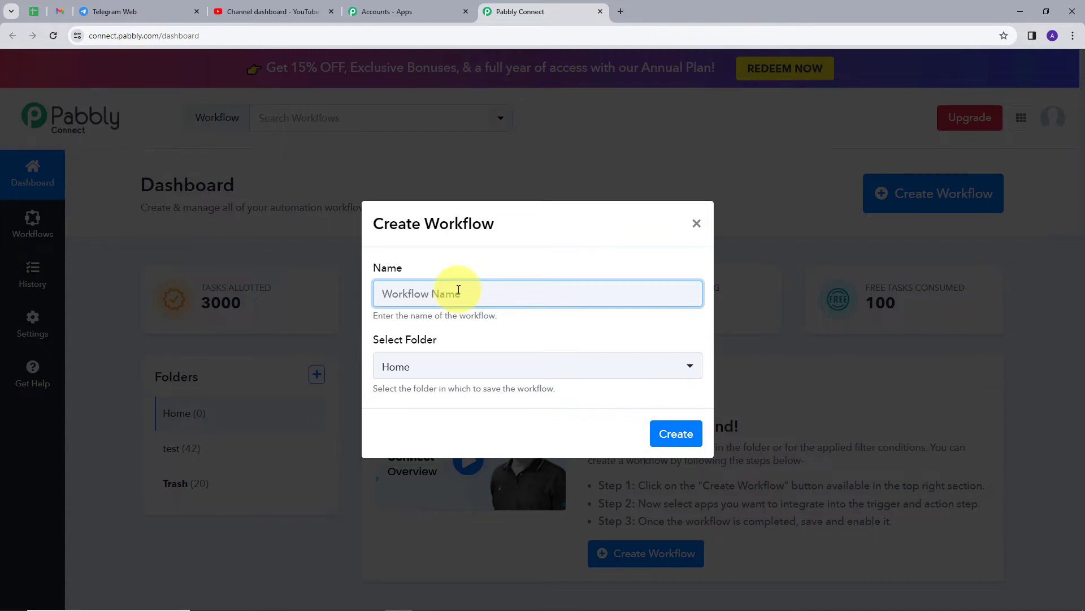
type("Post YouTube Video to Telegram Channel")
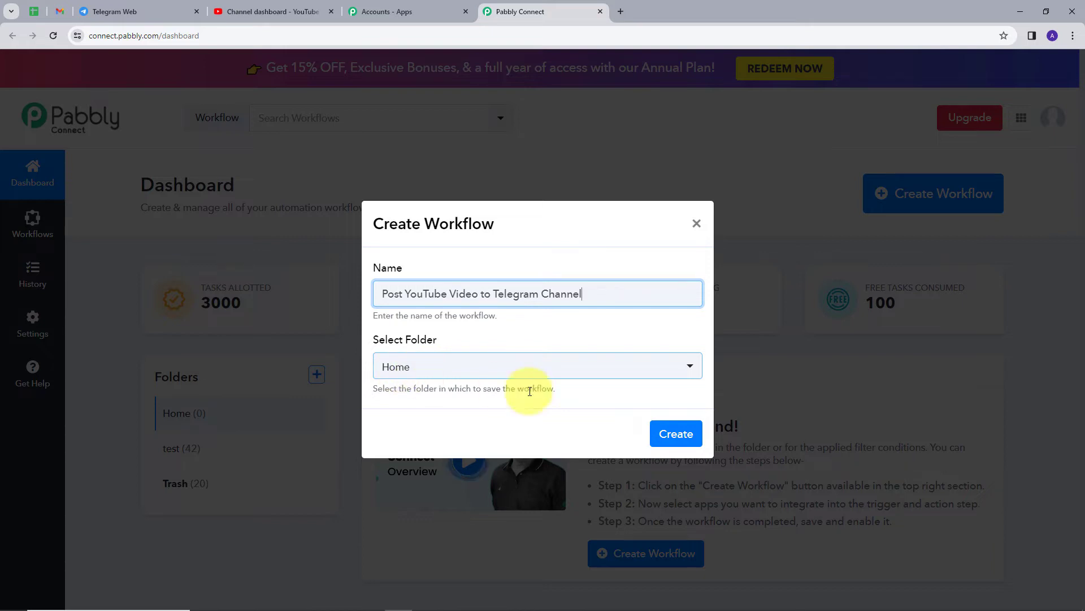
left_click(679, 443)
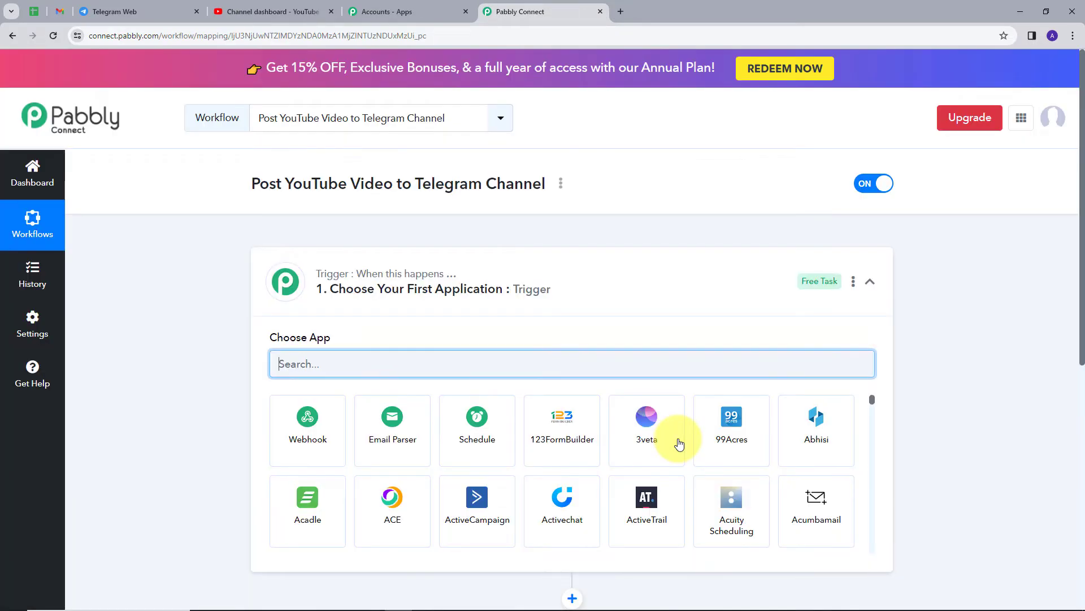
- Choose YouTube as the trigger app with the event New Video in Channel with Video URL
scroll(217, 328, "down", 2)
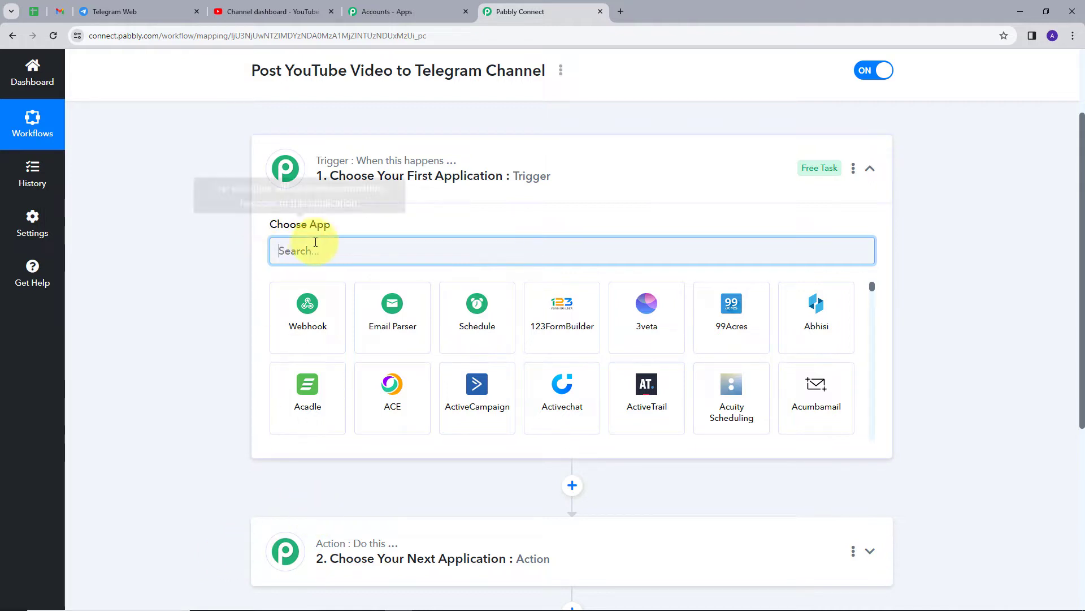
type("yout")
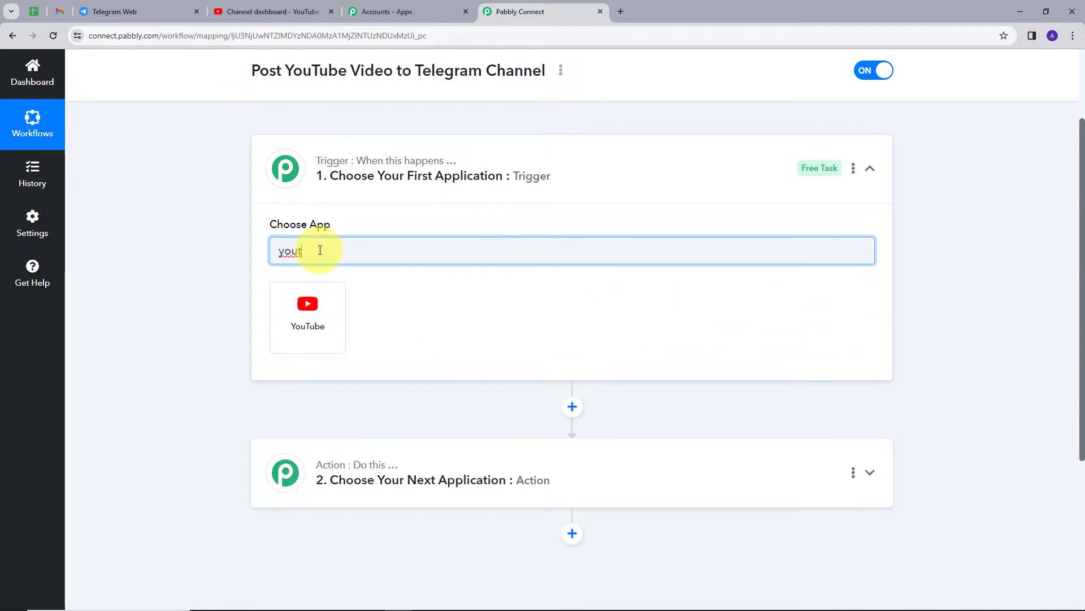
left_click(322, 317)
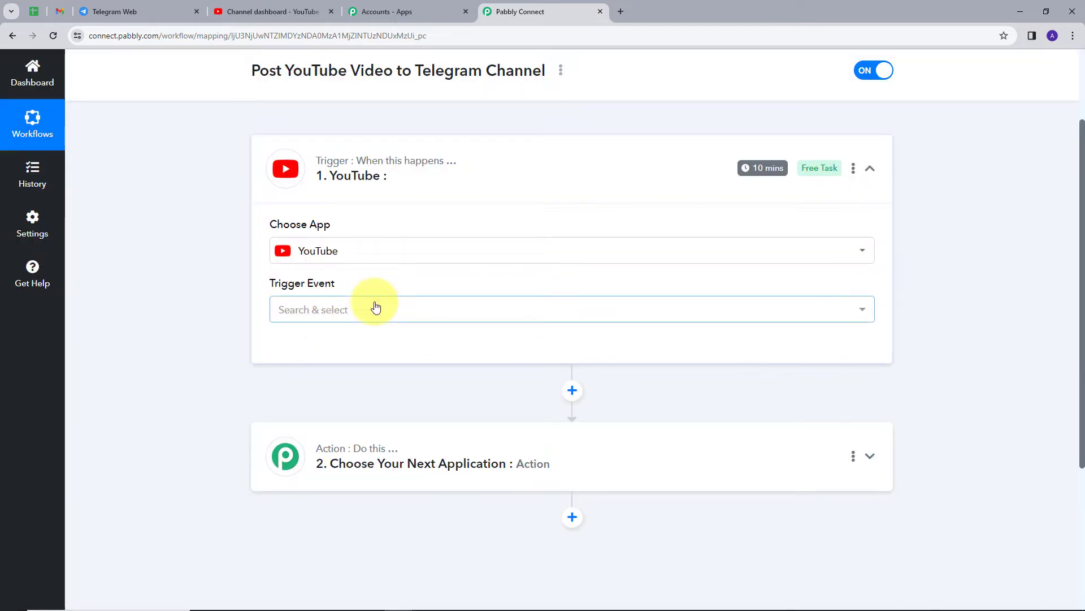
left_click(539, 307)
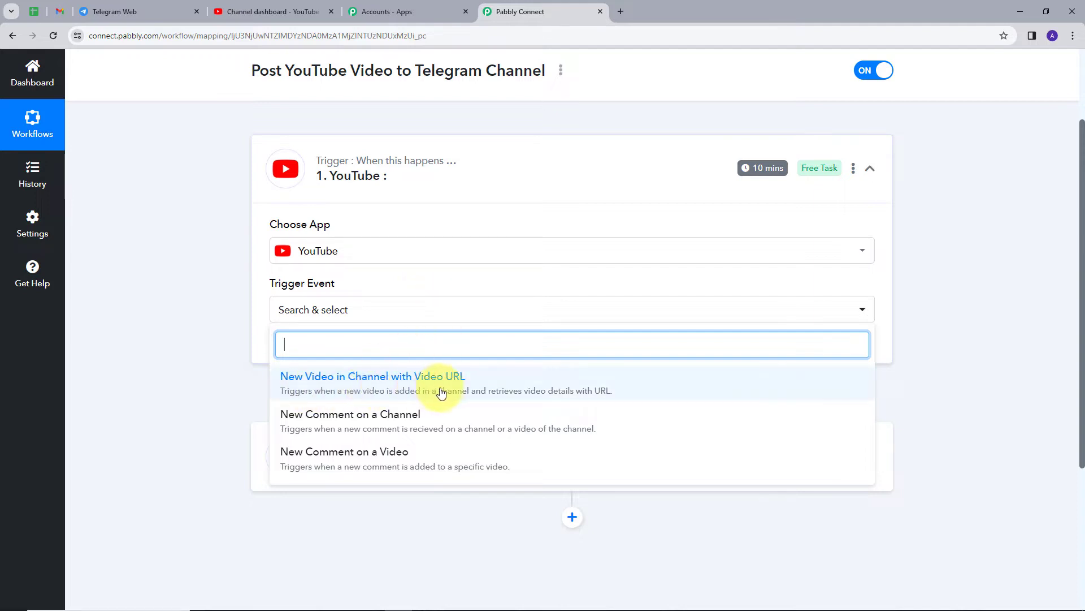
left_click(405, 383)
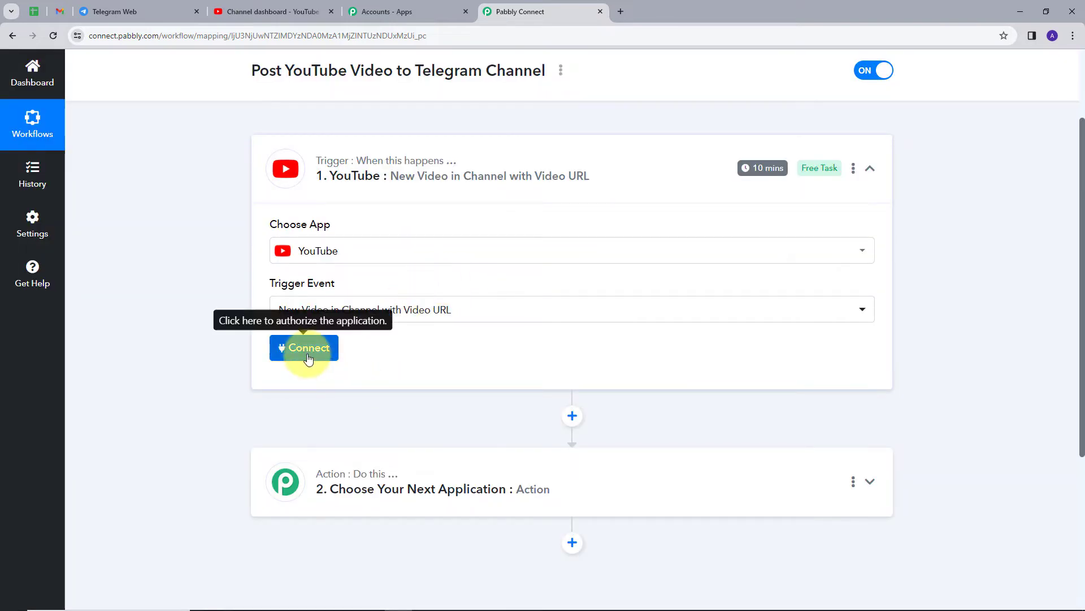
- Add a new YouTube connection, YouTube #2, granting Google access for Demo Channel
left_click(304, 349)
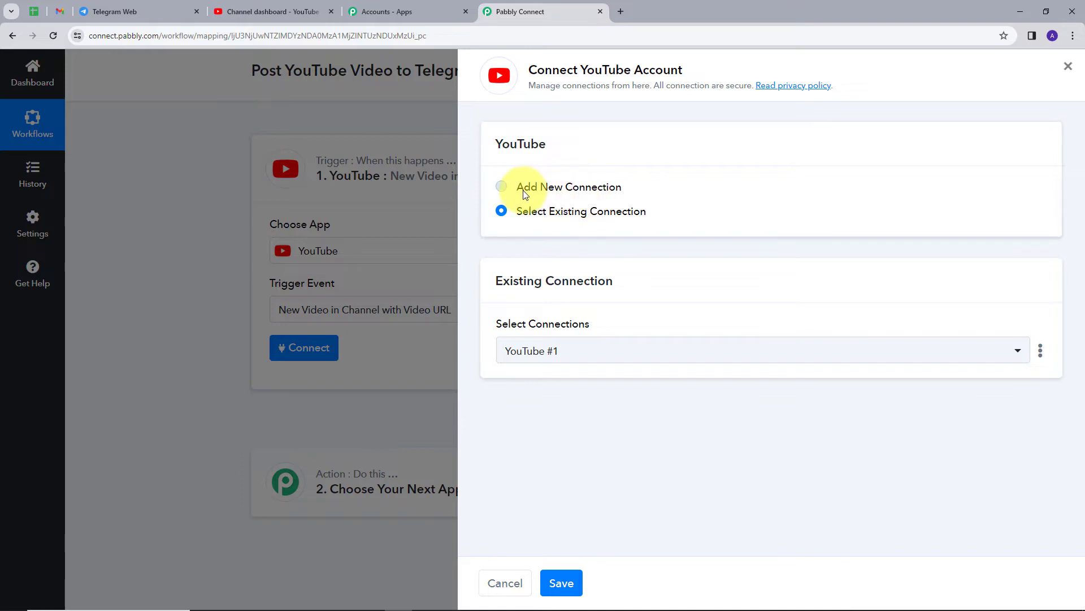
left_click(524, 191)
left_click(547, 339)
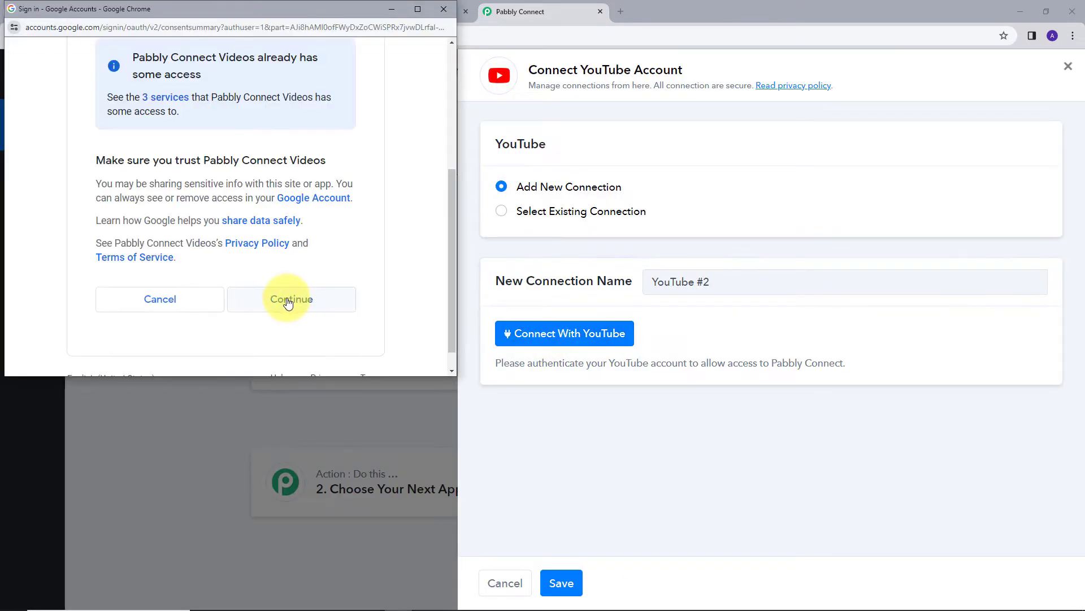
left_click(288, 303)
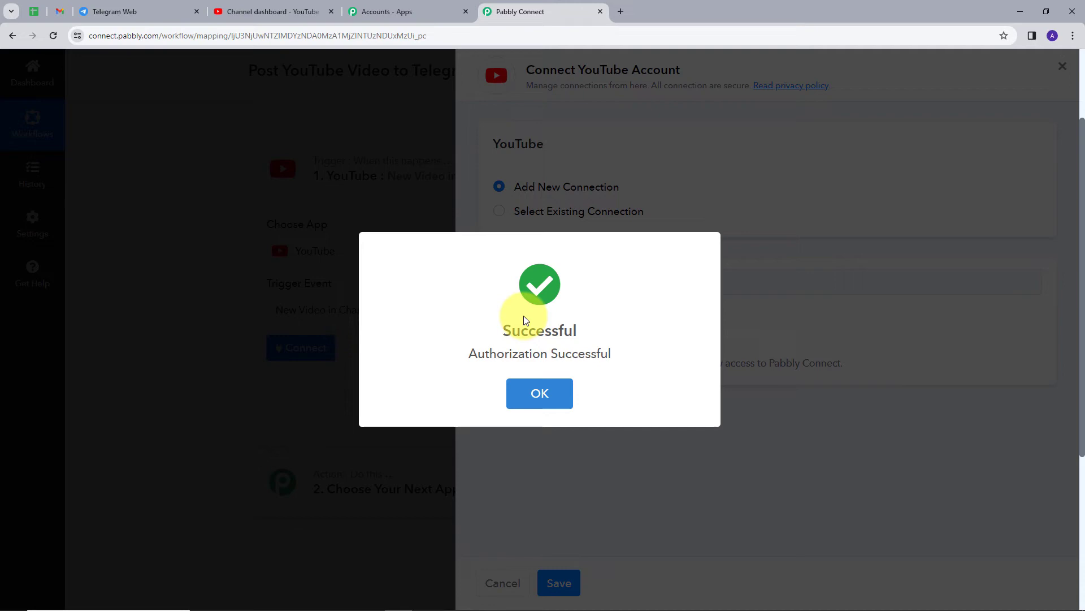
left_click(543, 393)
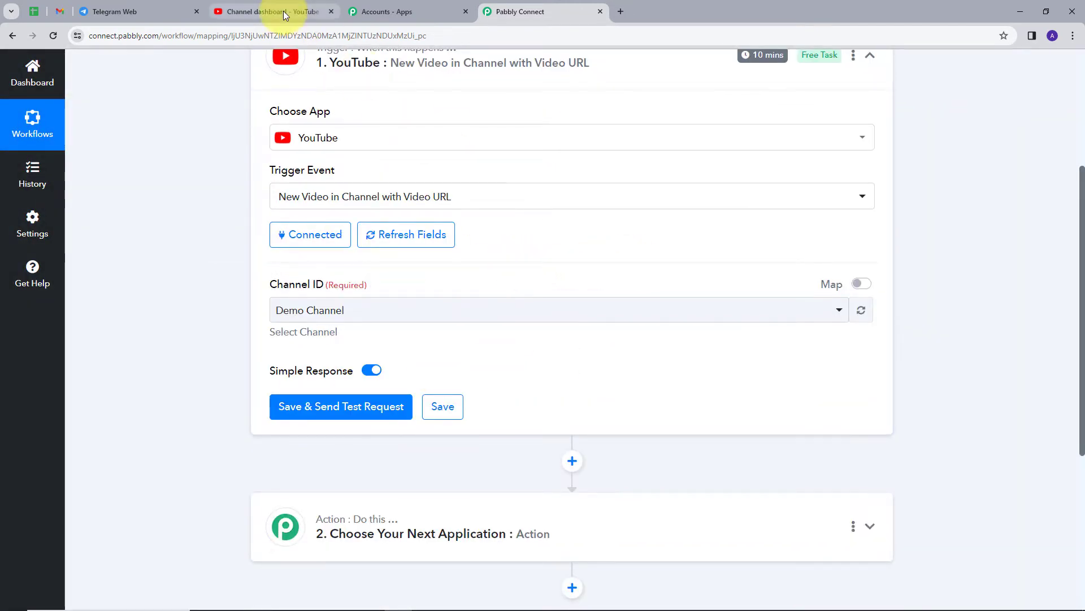
- Check the channel in YouTube Studio, then save the trigger and fetch test video data
left_click(287, 12)
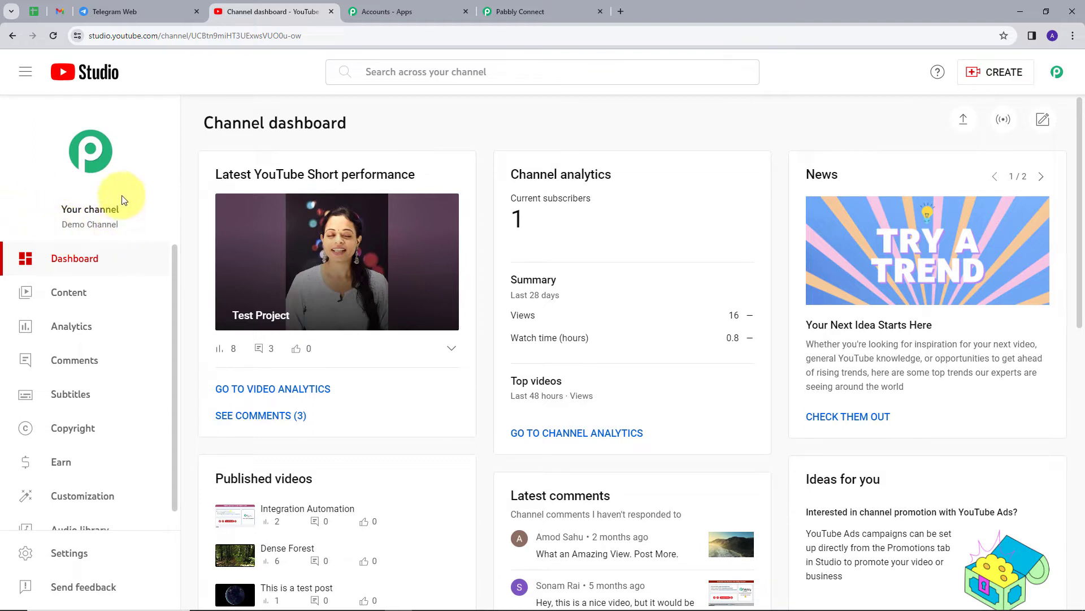
left_click(514, 7)
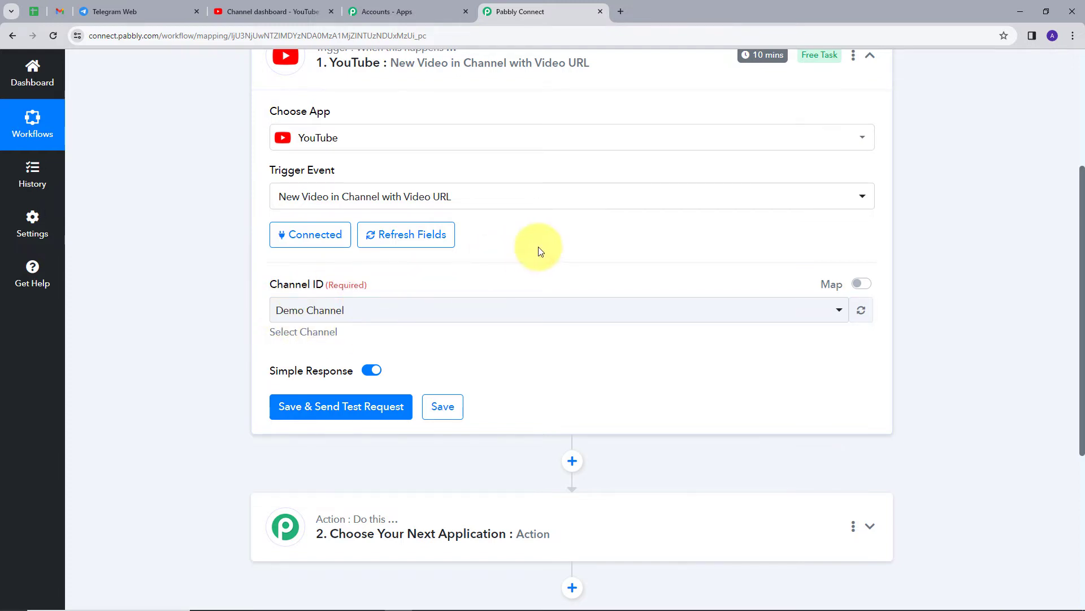
scroll(616, 284, "down", 1)
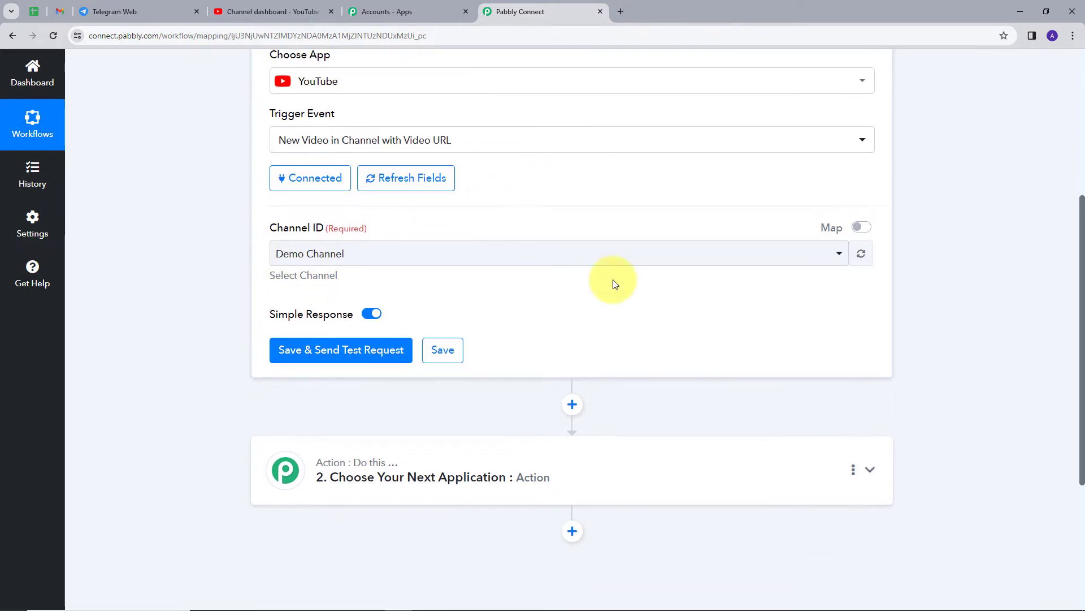
left_click(336, 350)
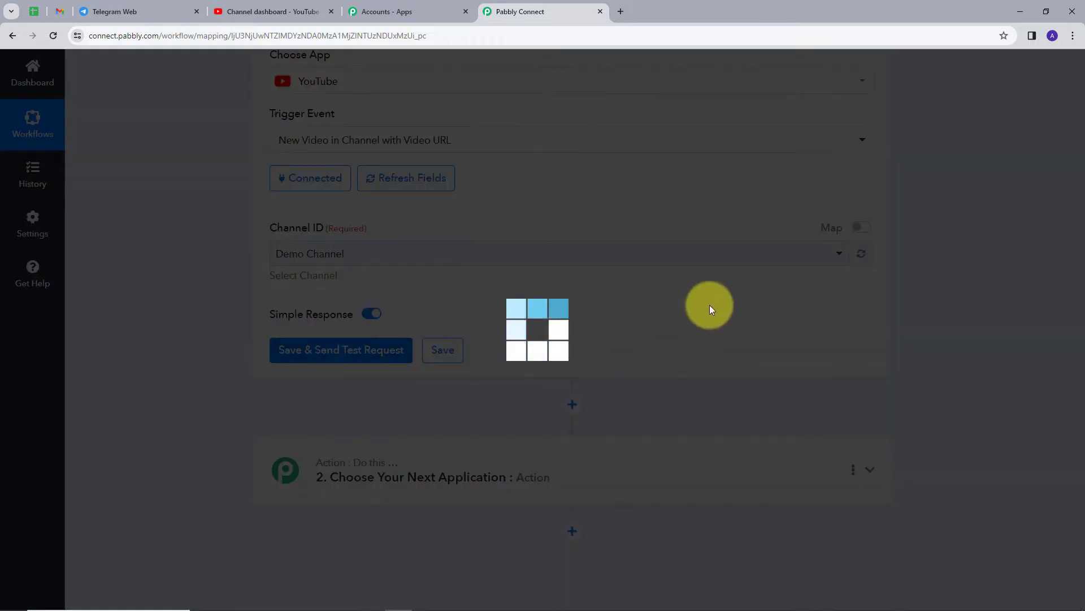
- Review the Test Project response's title, description and thumbnails, then return to YouTube Studio
scroll(924, 263, "down", 3)
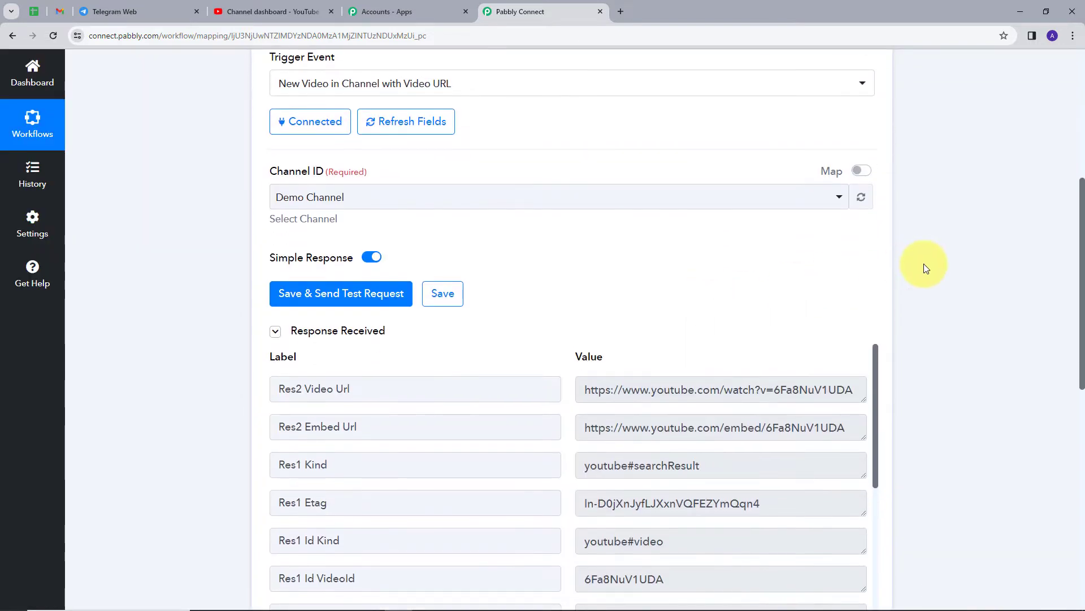
scroll(930, 320, "down", 2)
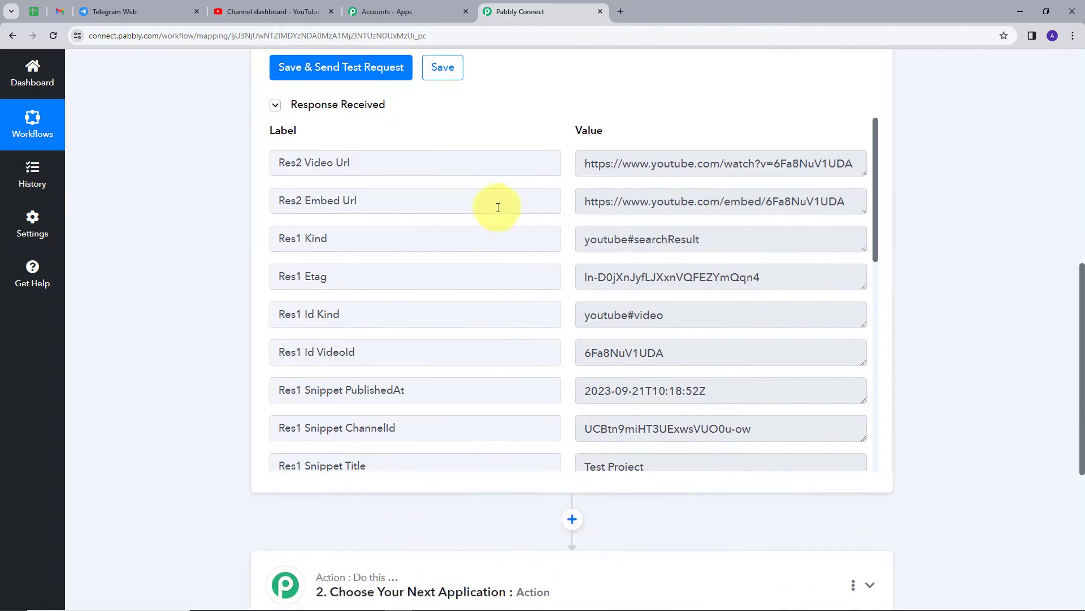
scroll(753, 210, "down", 3)
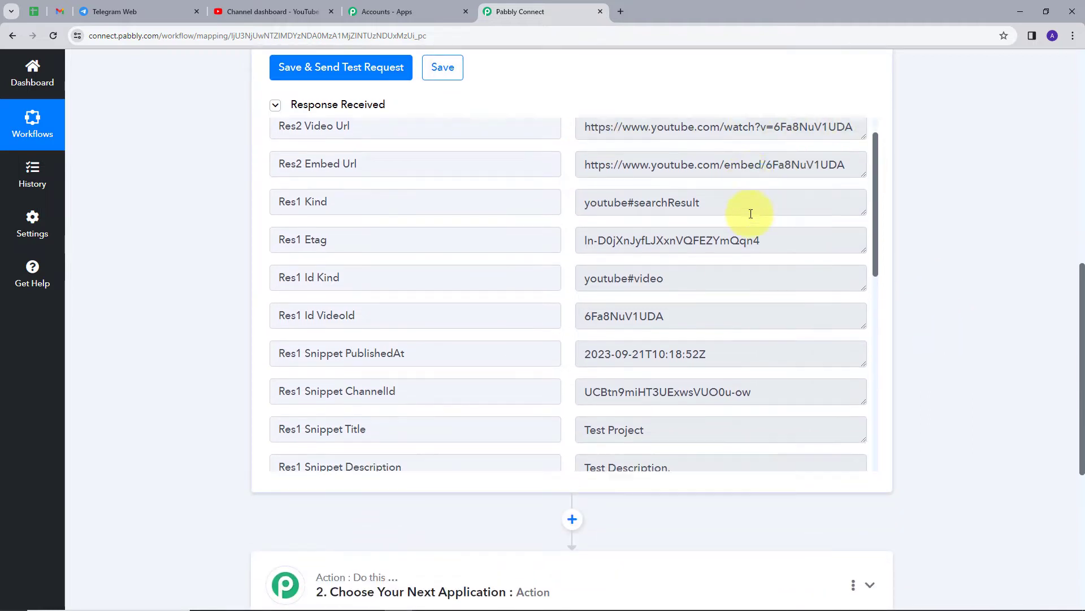
scroll(756, 243, "down", 1)
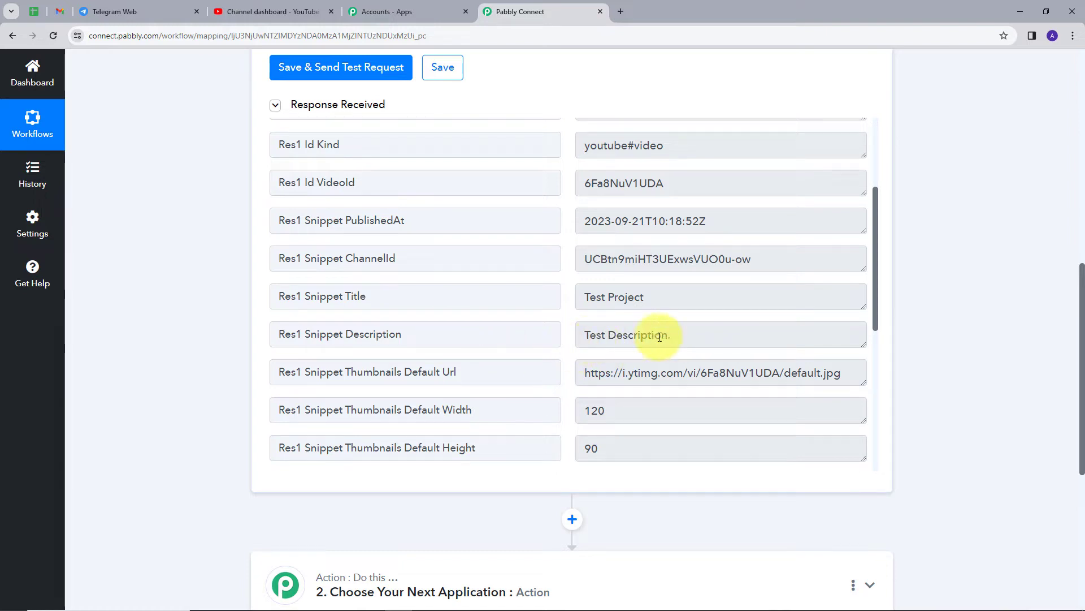
scroll(694, 330, "down", 1)
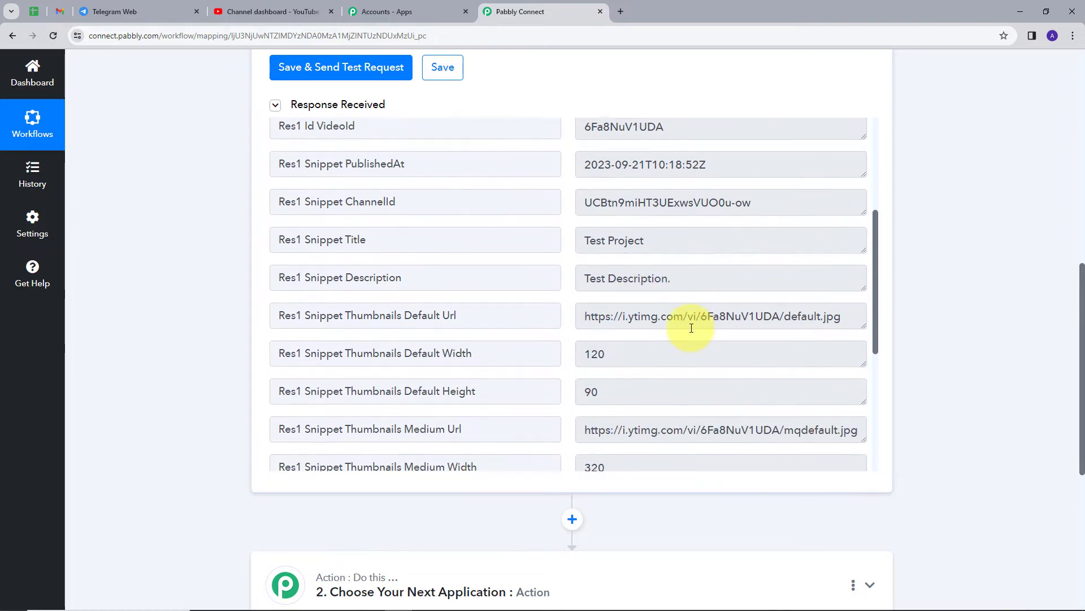
scroll(692, 327, "down", 5)
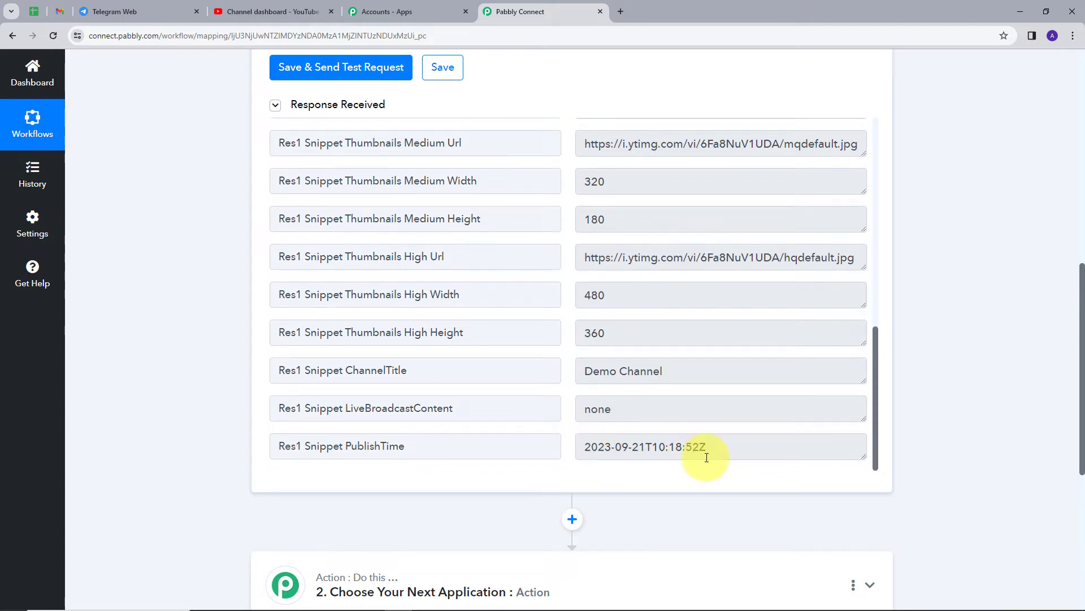
scroll(530, 347, "up", 1)
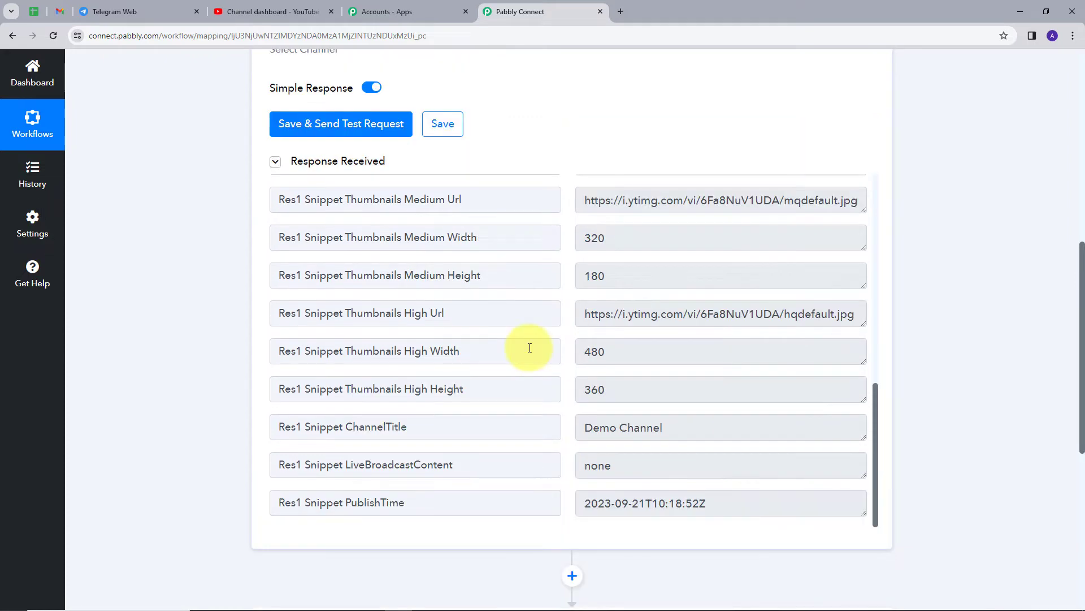
left_click(243, 11)
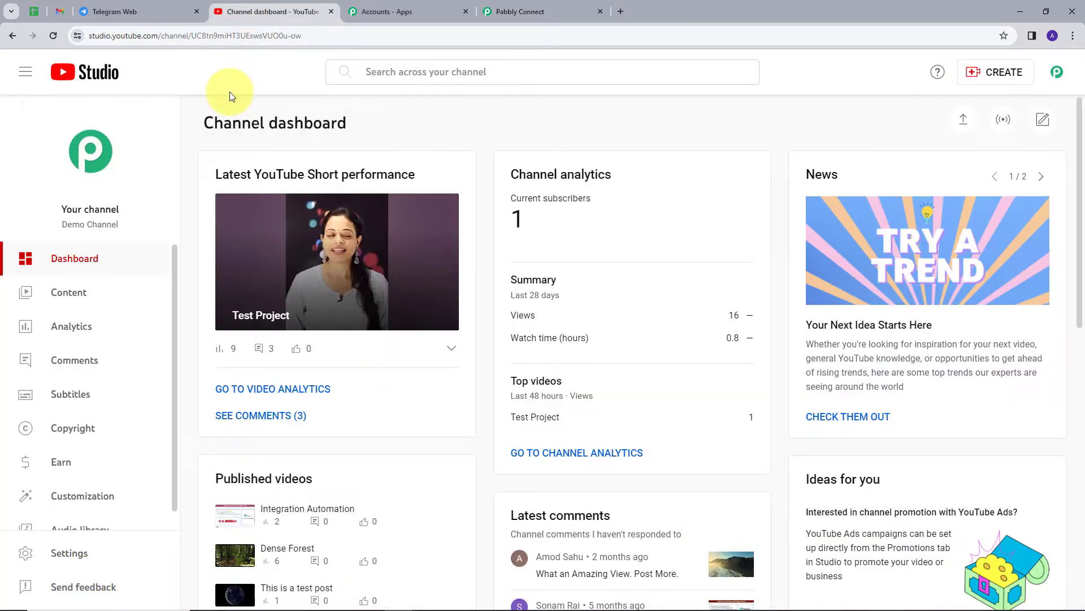
- Open the Test Project video's details from Content and compare its title and description
left_click(69, 292)
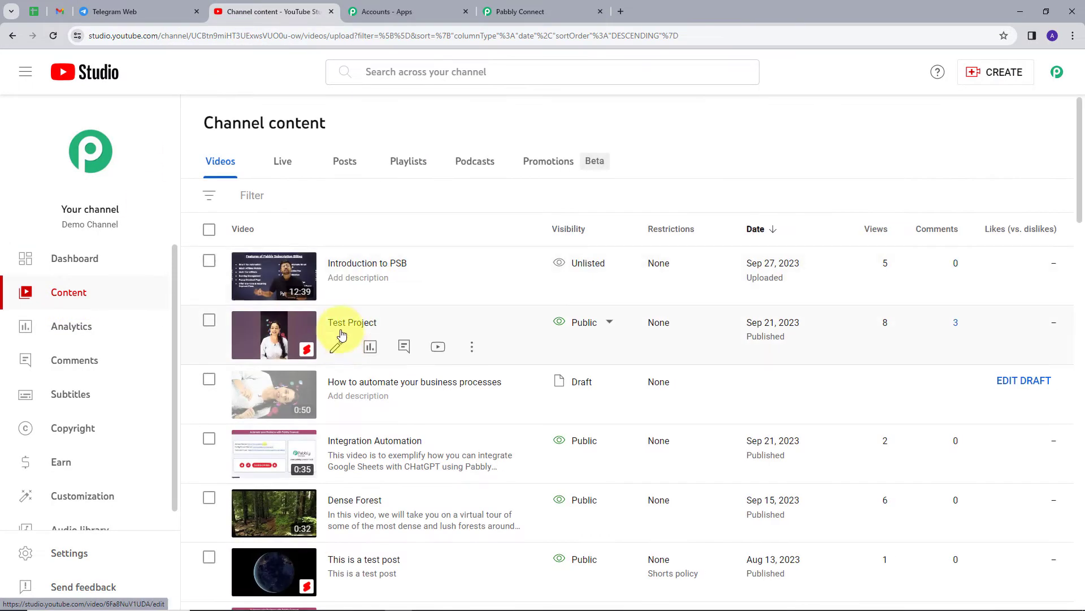
left_click(352, 323)
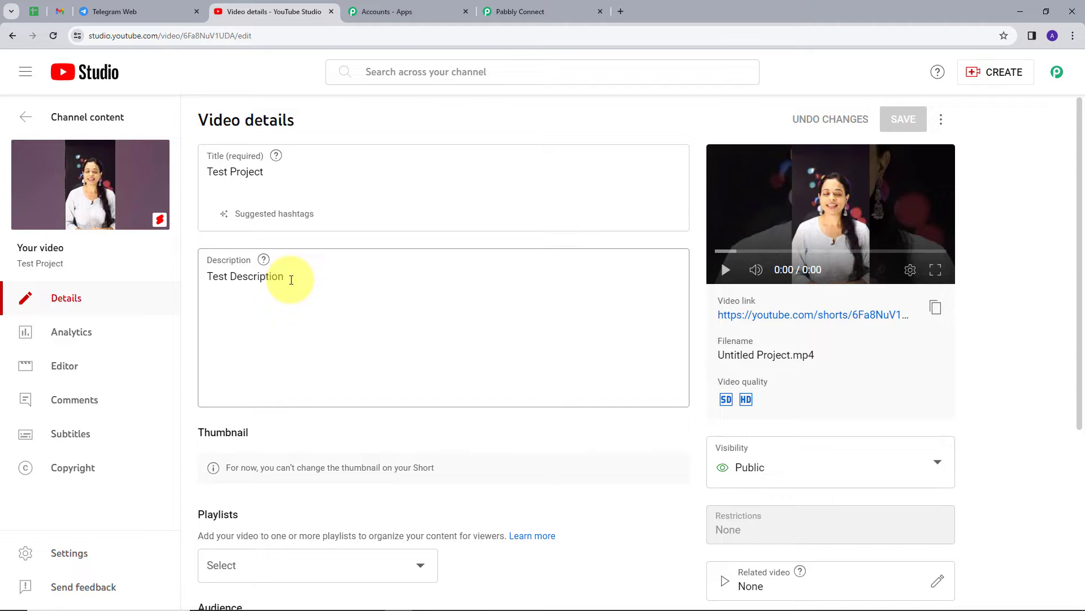
mouse_move(36, 182)
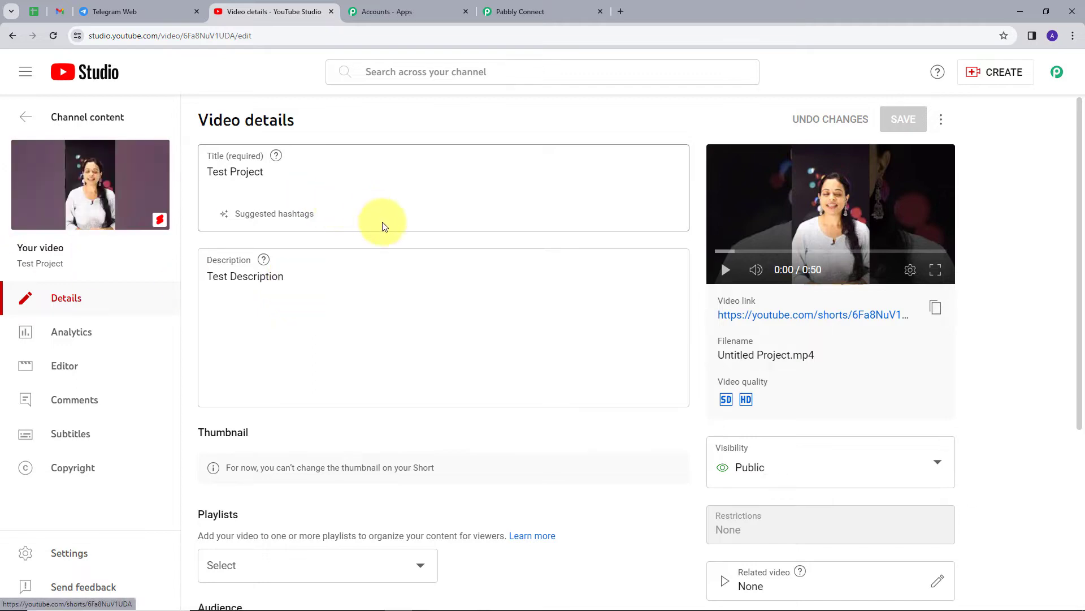
scroll(382, 221, "down", 2)
left_click(520, 12)
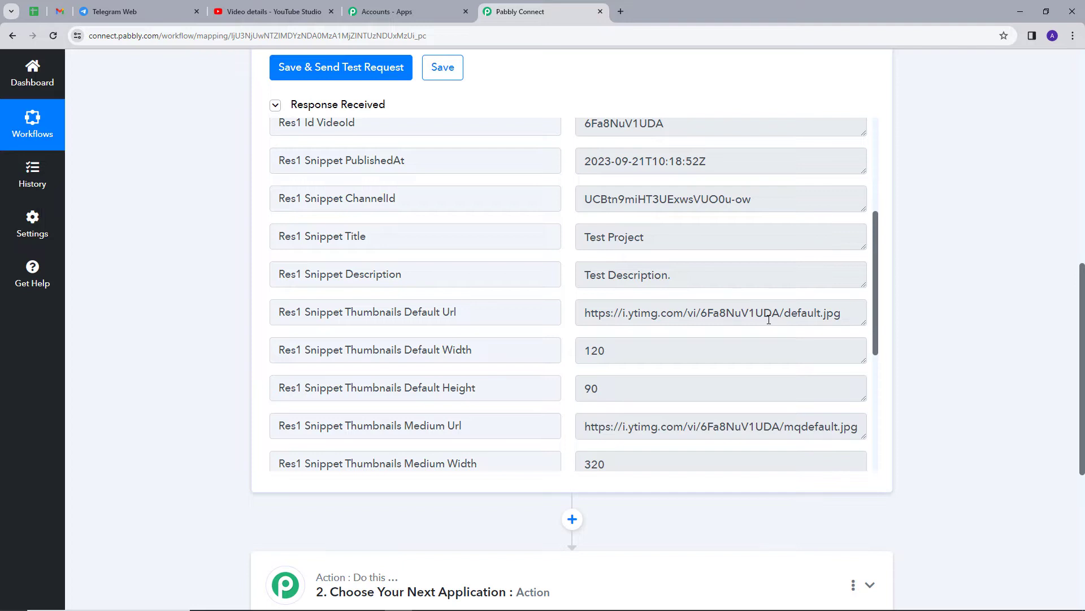
- Set the action step to Telegram Bot with the Send a Text Message or Reply event
scroll(769, 320, "up", 4)
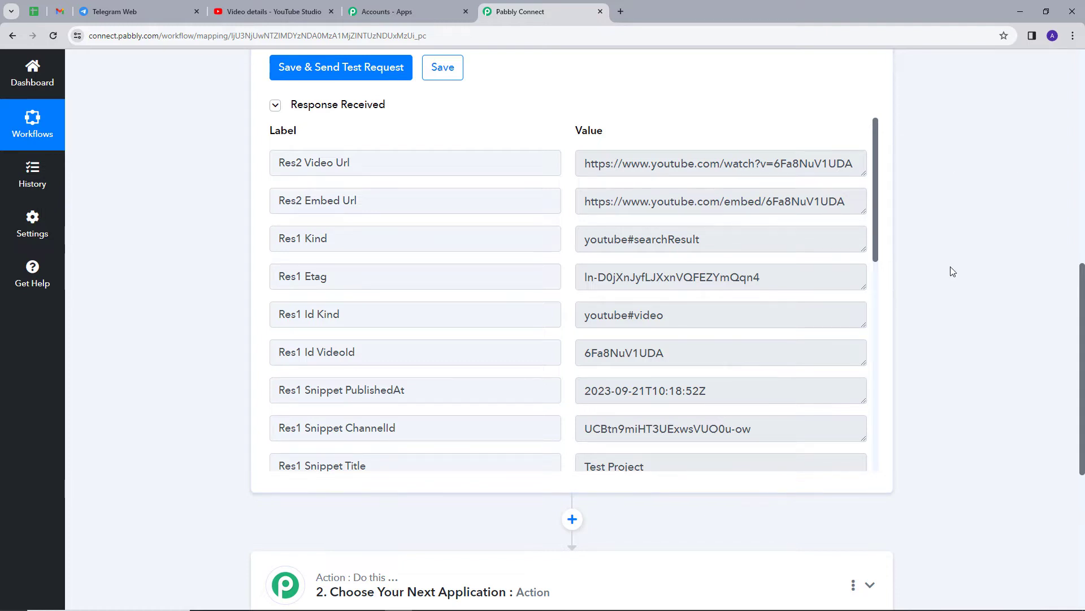
scroll(952, 271, "down", 4)
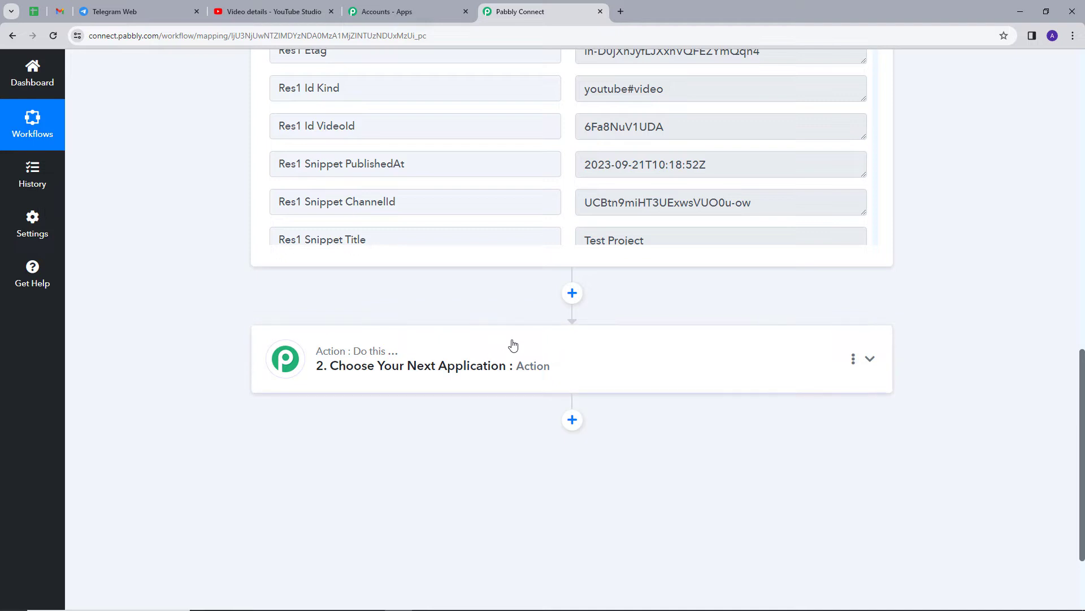
left_click(816, 363)
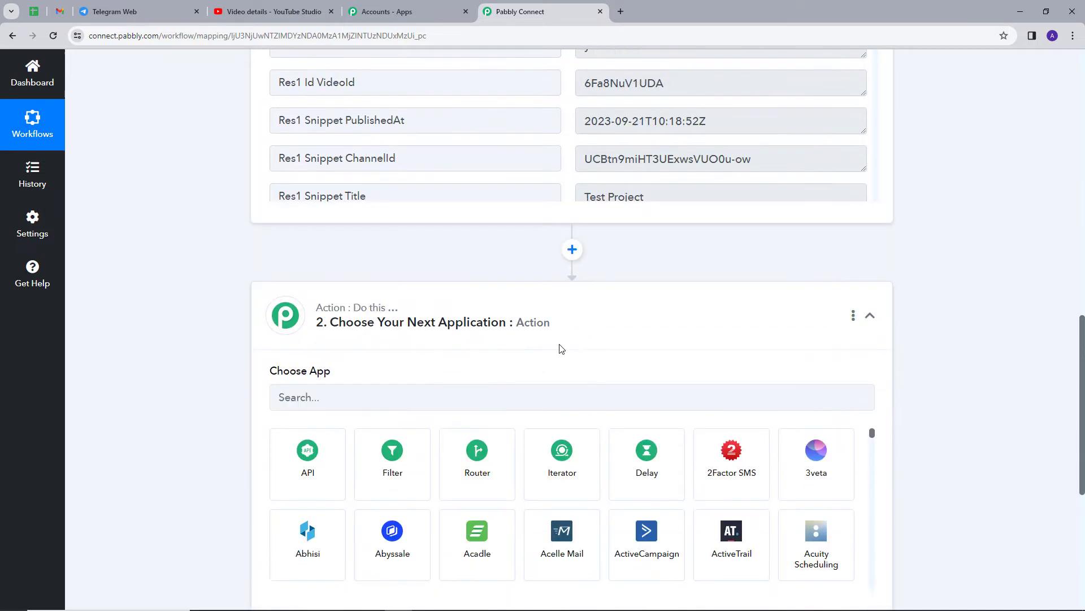
left_click(386, 385)
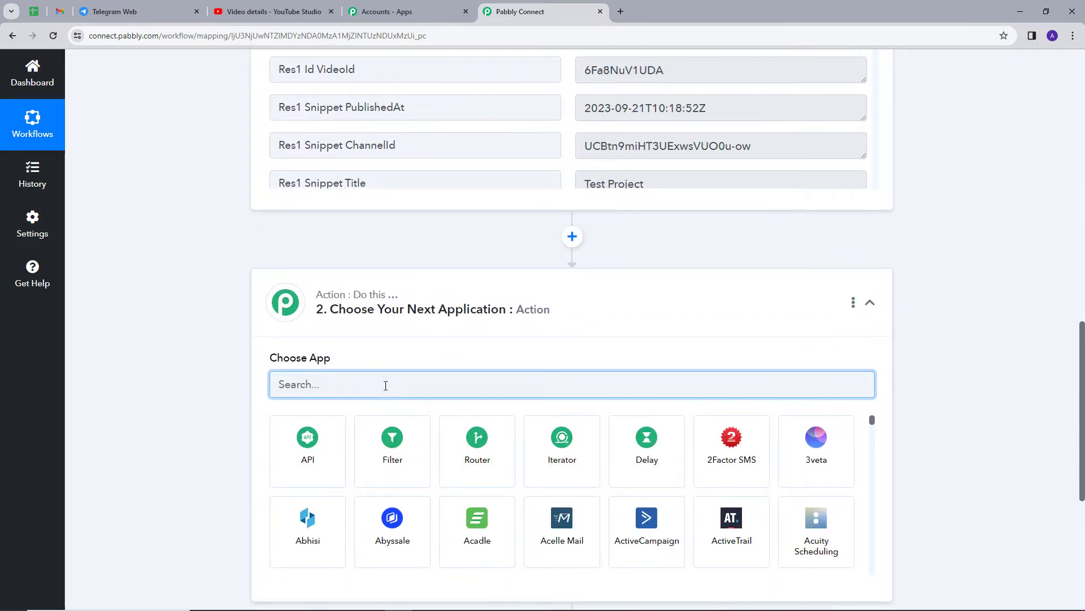
type("tele")
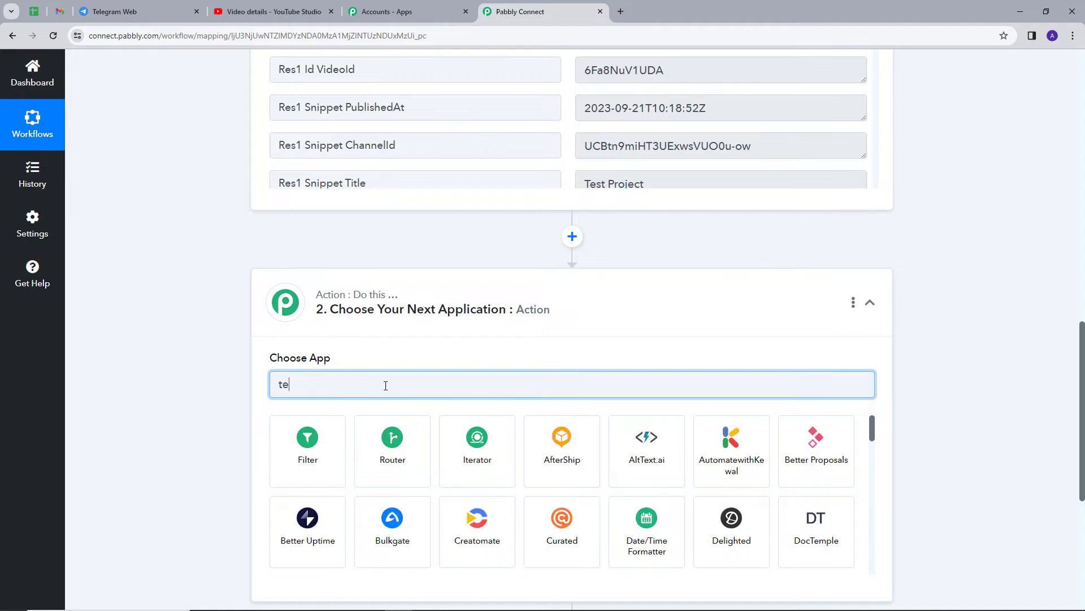
left_click(304, 455)
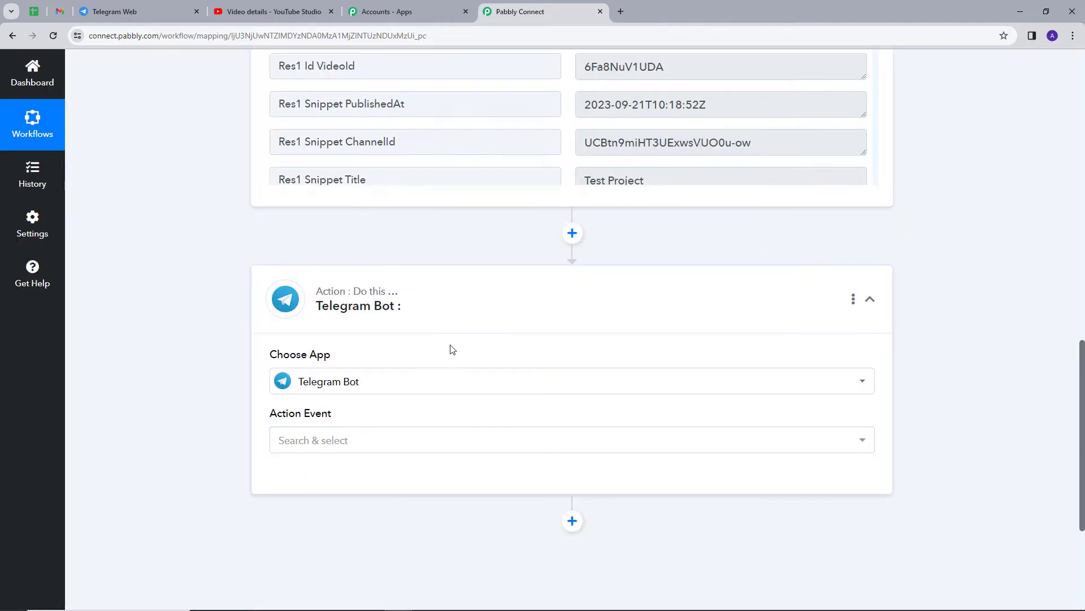
scroll(448, 346, "down", 2)
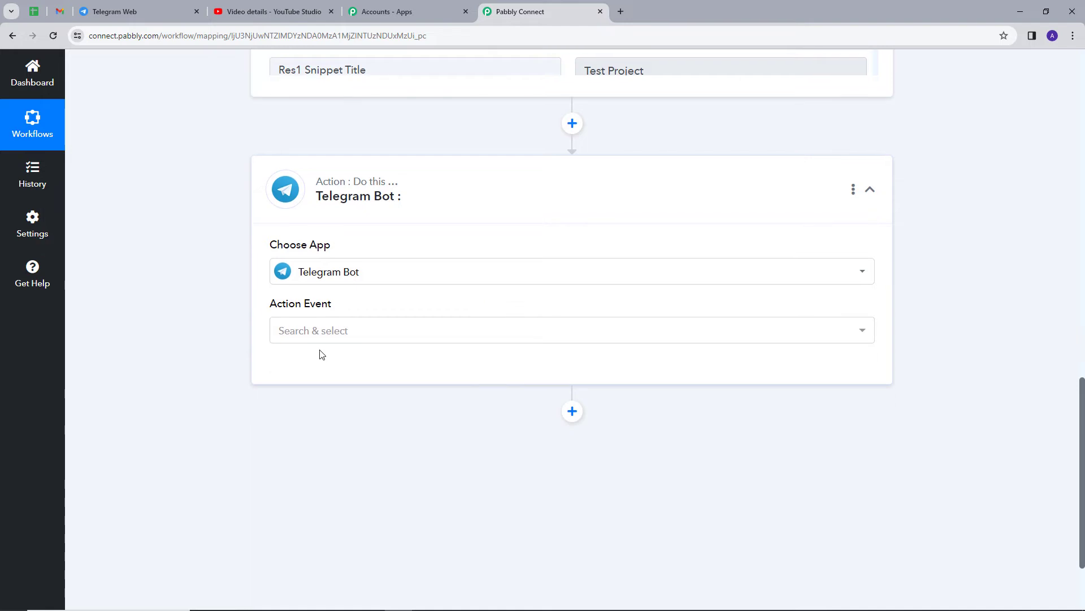
left_click(577, 339)
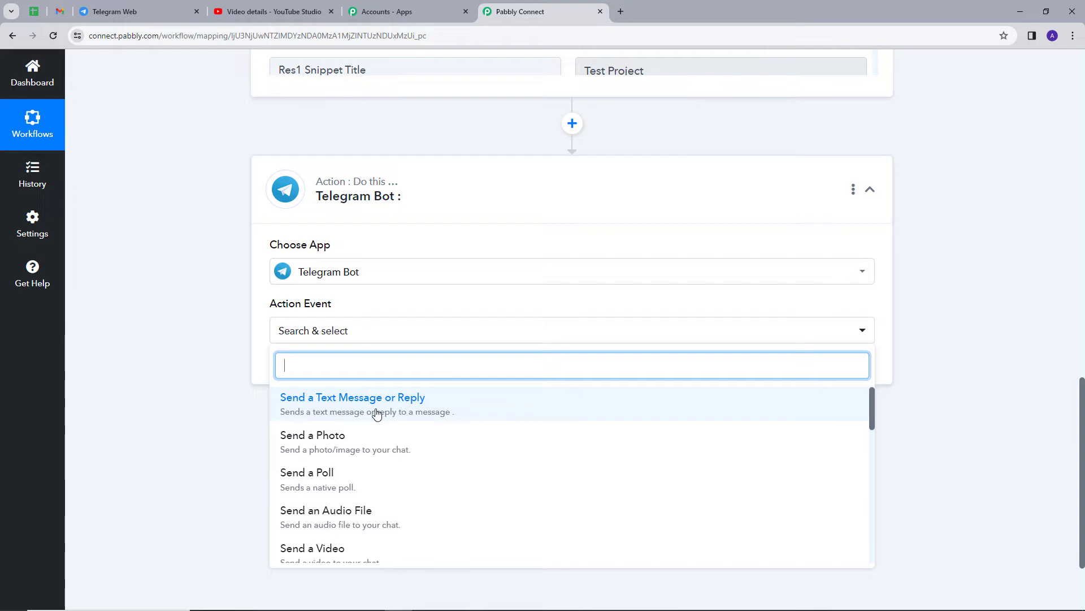
left_click(399, 408)
- Start a new Telegram Bot connection and read its bot-token instructions
left_click(303, 370)
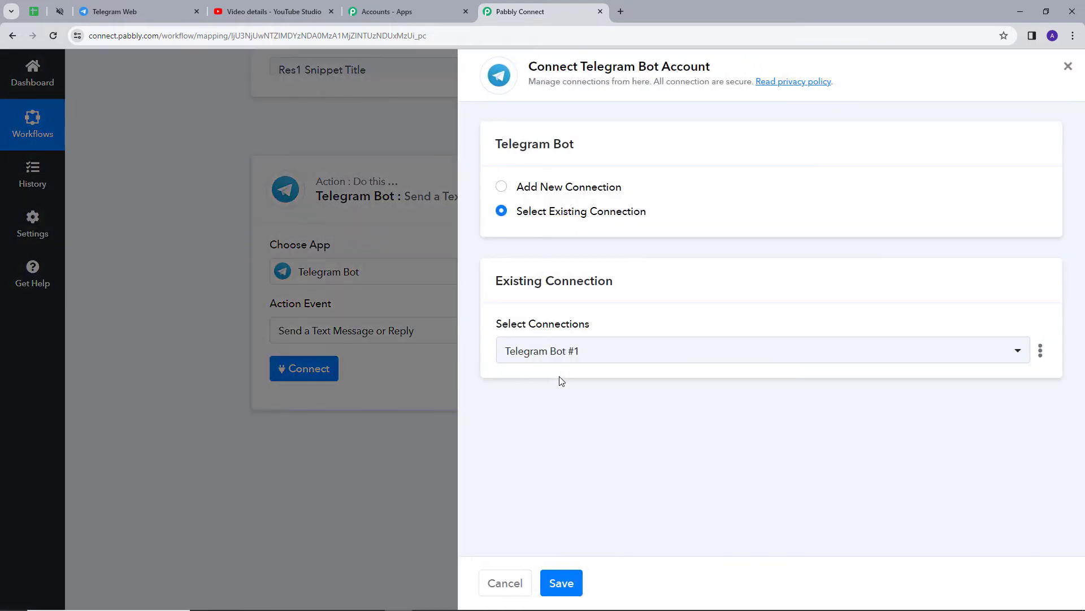
left_click(539, 190)
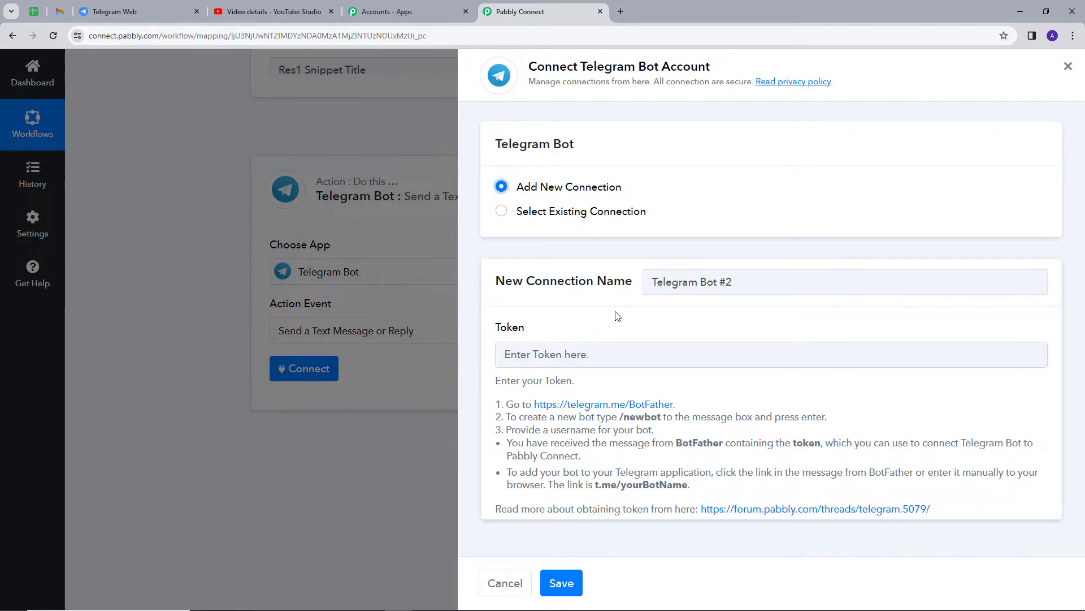
left_click_drag(495, 404, 691, 488)
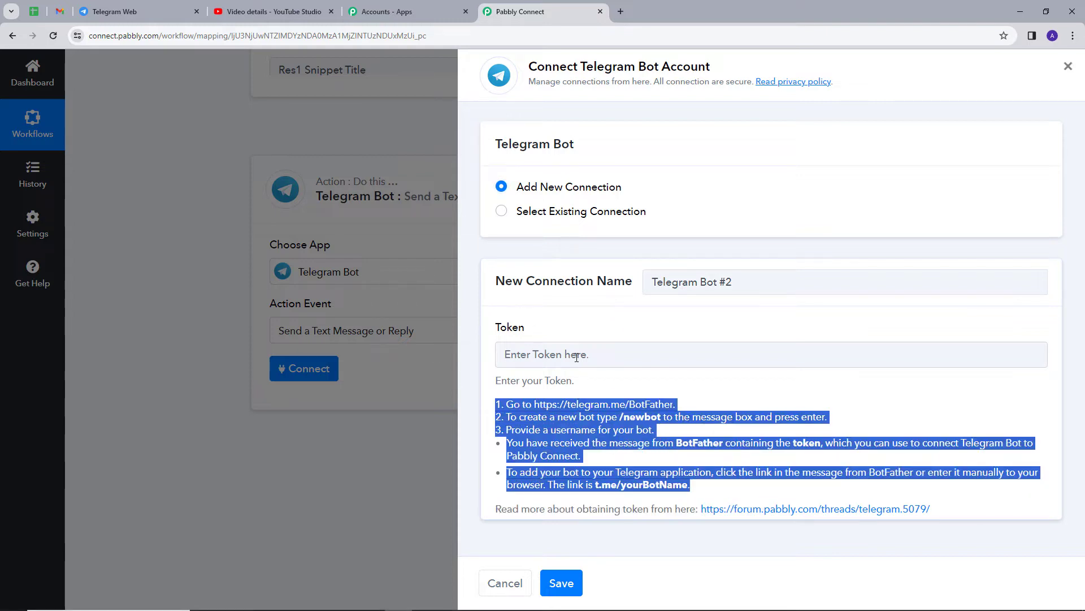
left_click(553, 409)
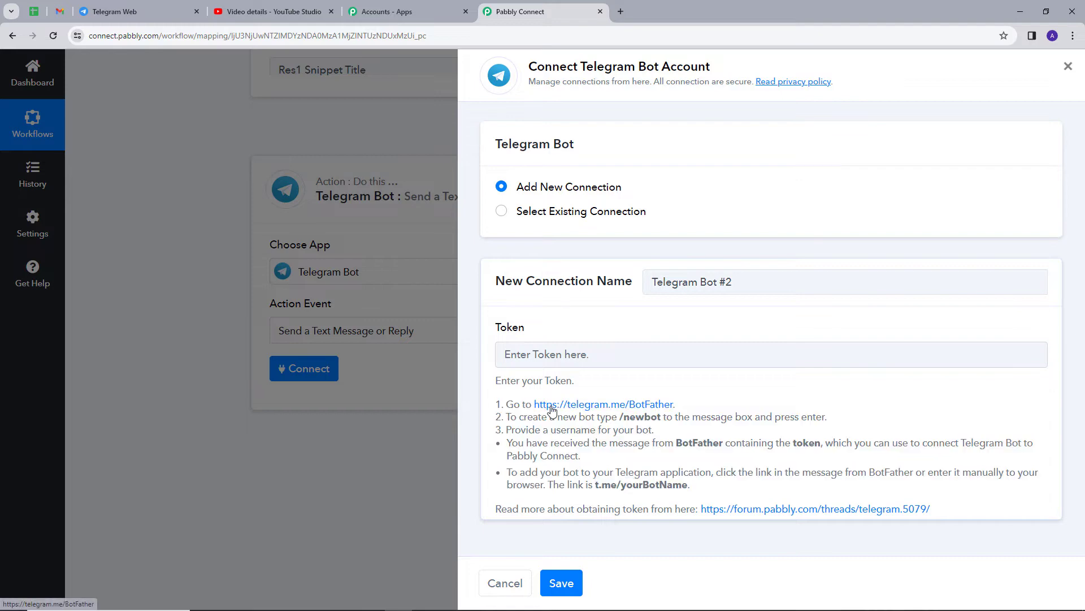
left_click(119, 11)
- Open the BotFather chat and send the /newbot command
left_click(142, 74)
type("bo")
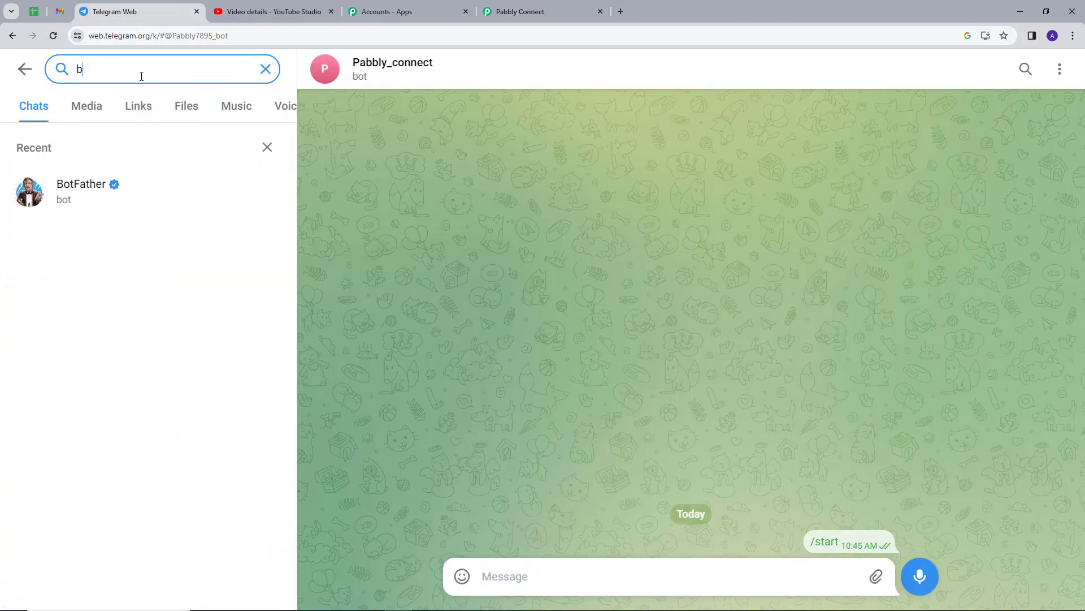
left_click(84, 181)
left_click(465, 576)
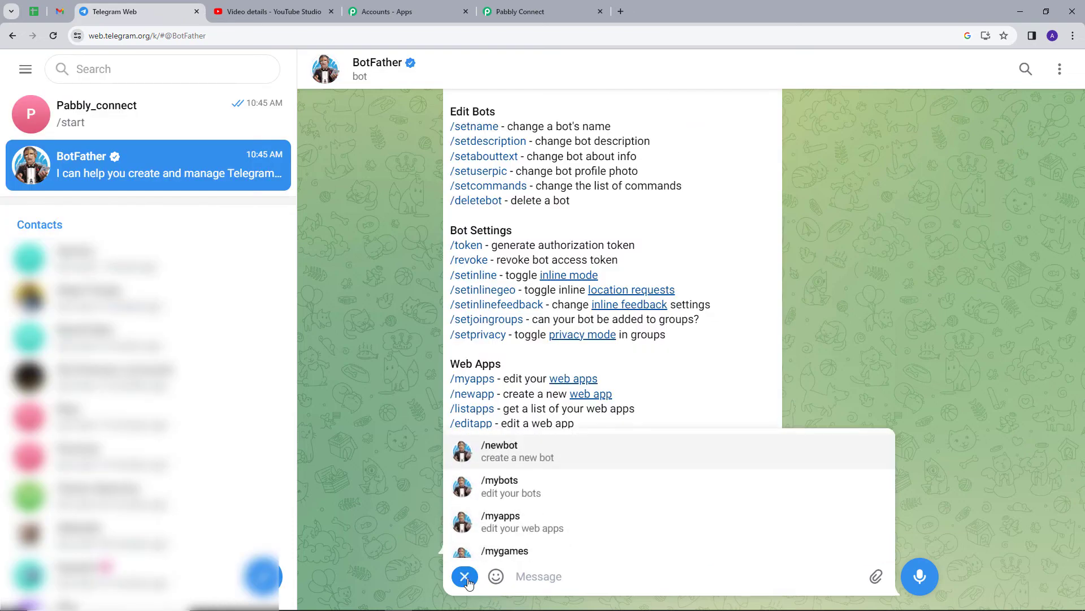
left_click(509, 455)
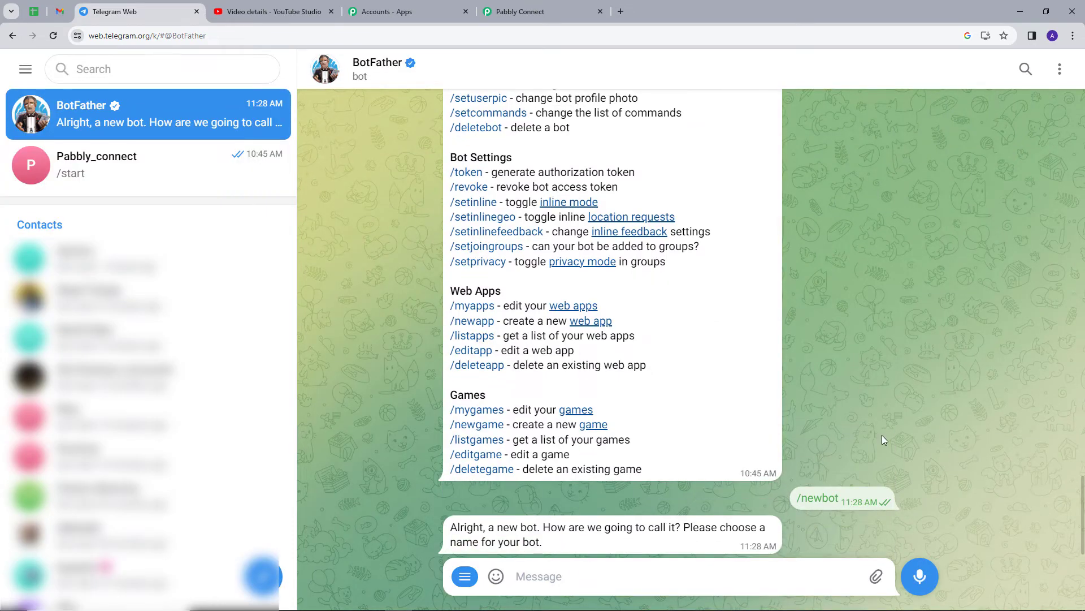
double_click(650, 537)
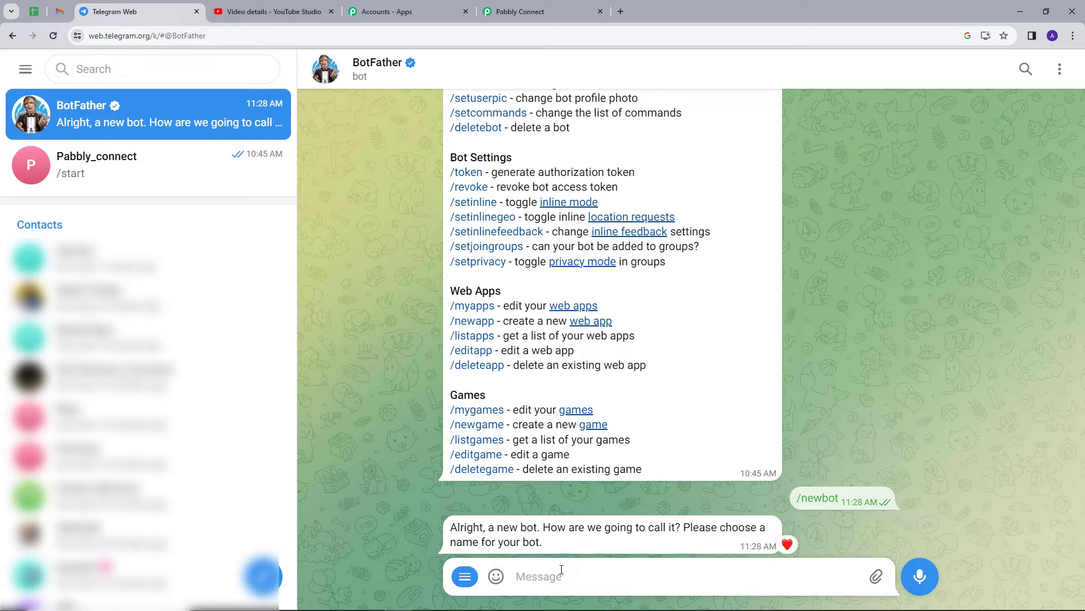
- Name the bot pabbly4587 with username pabbly4587_bot and copy its API token
left_click(557, 577)
type("pabbly4587")
key("Return")
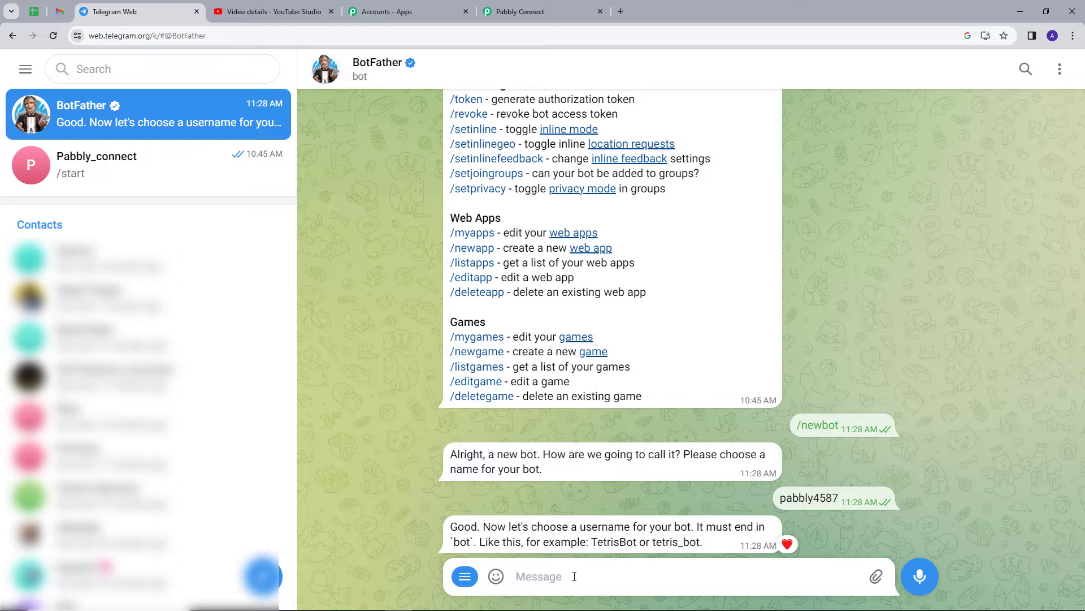
type("pa")
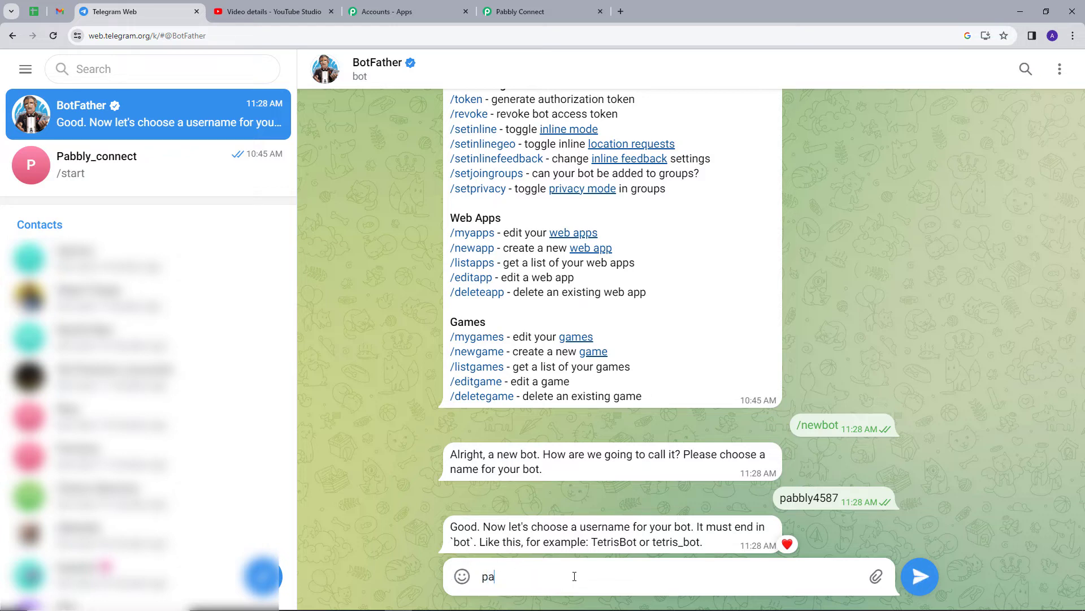
type("bbly4587_bot")
key("Return")
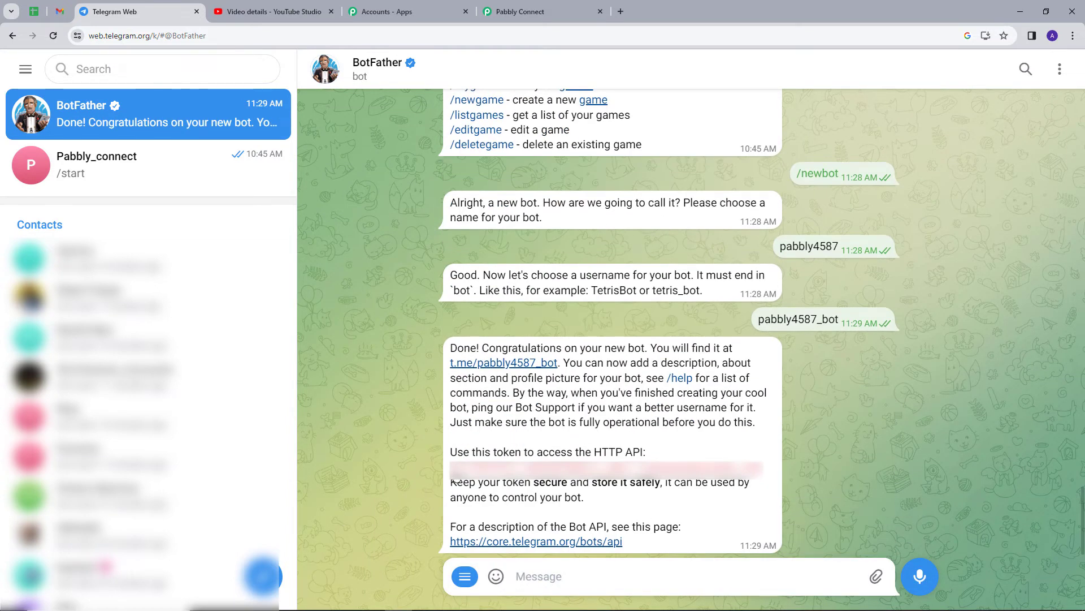
double_click(455, 388)
left_click_drag(450, 473, 780, 470)
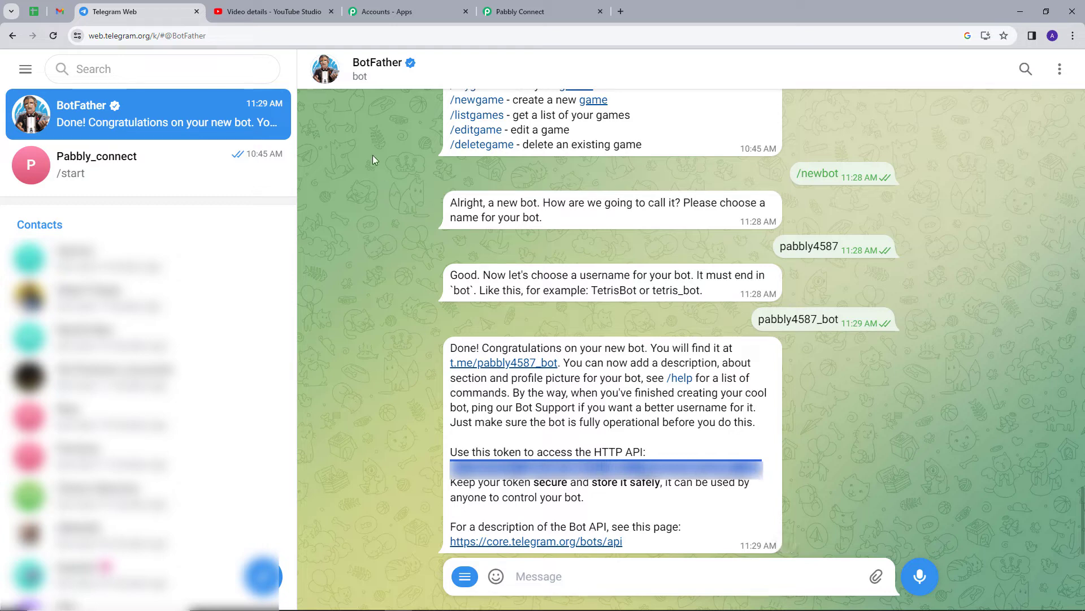
left_click(517, 12)
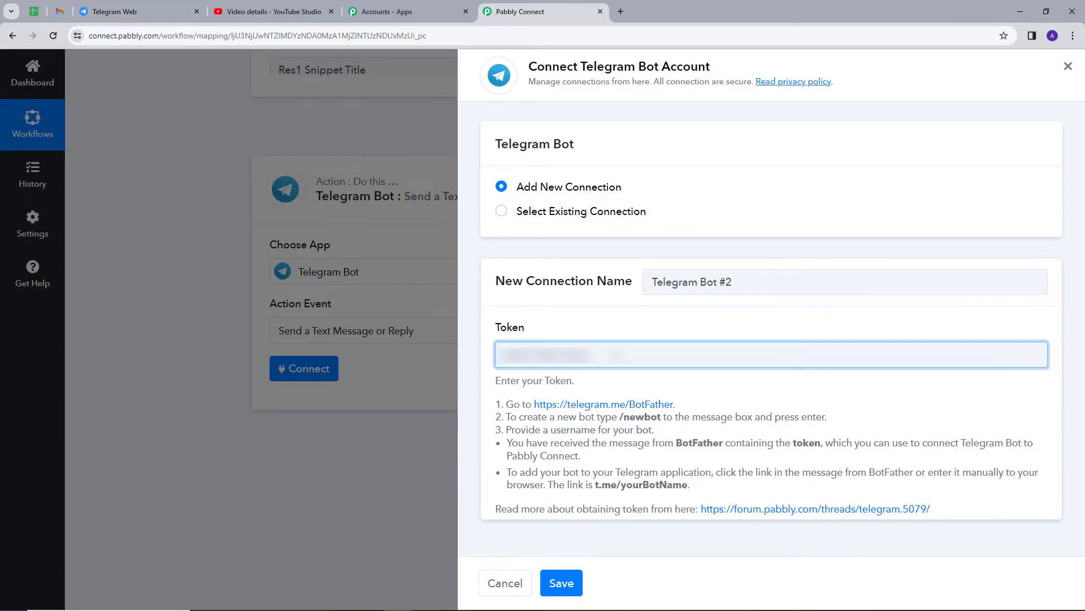
- Save the Telegram Bot connection with the pasted token and focus the empty Chat ID field
key("ctrl+v")
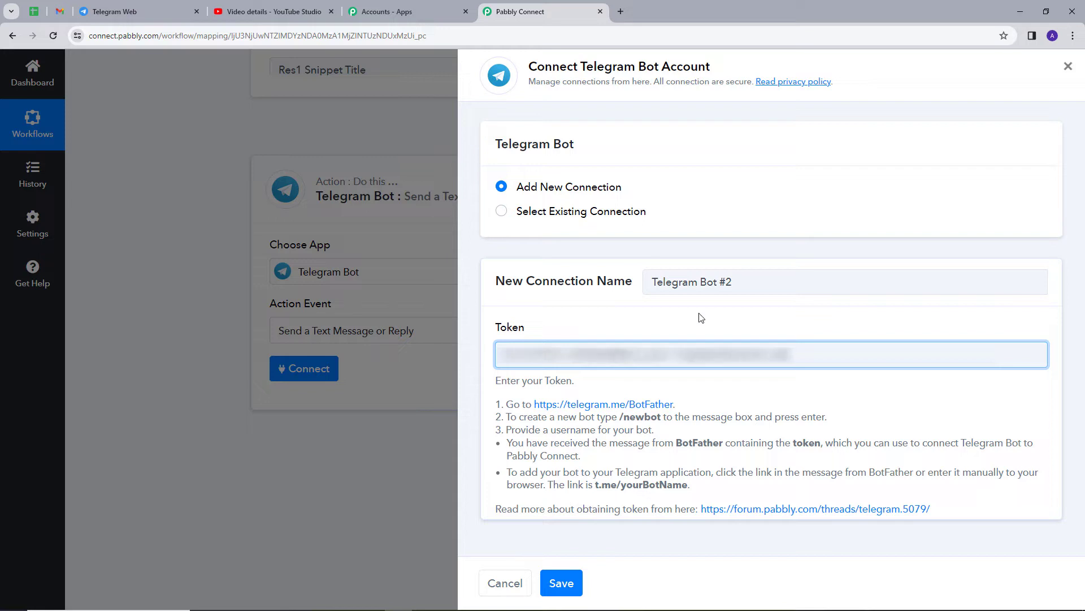
left_click(562, 583)
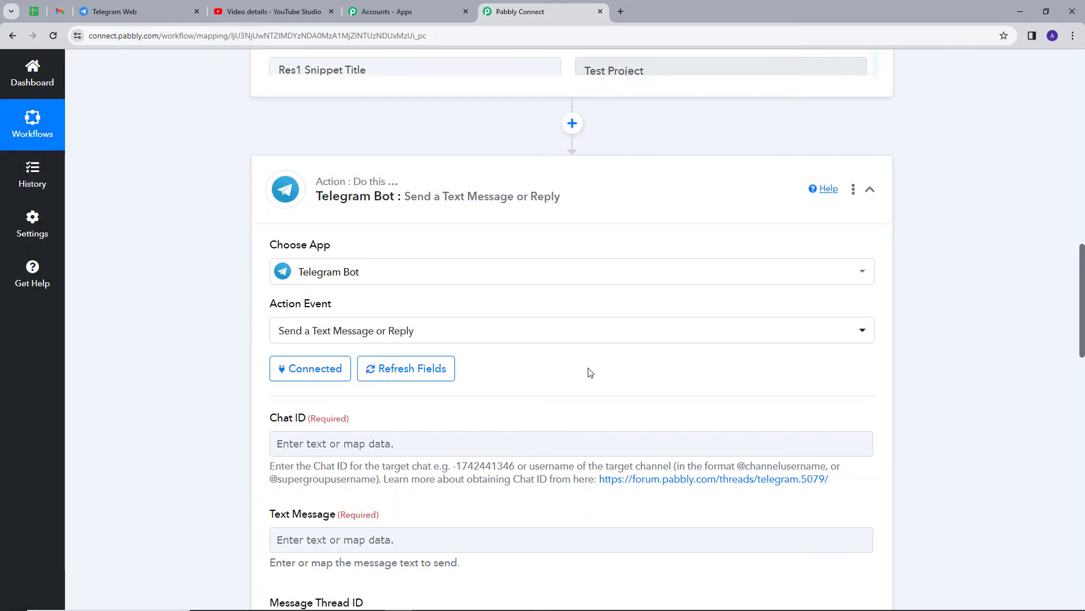
scroll(590, 372, "down", 1)
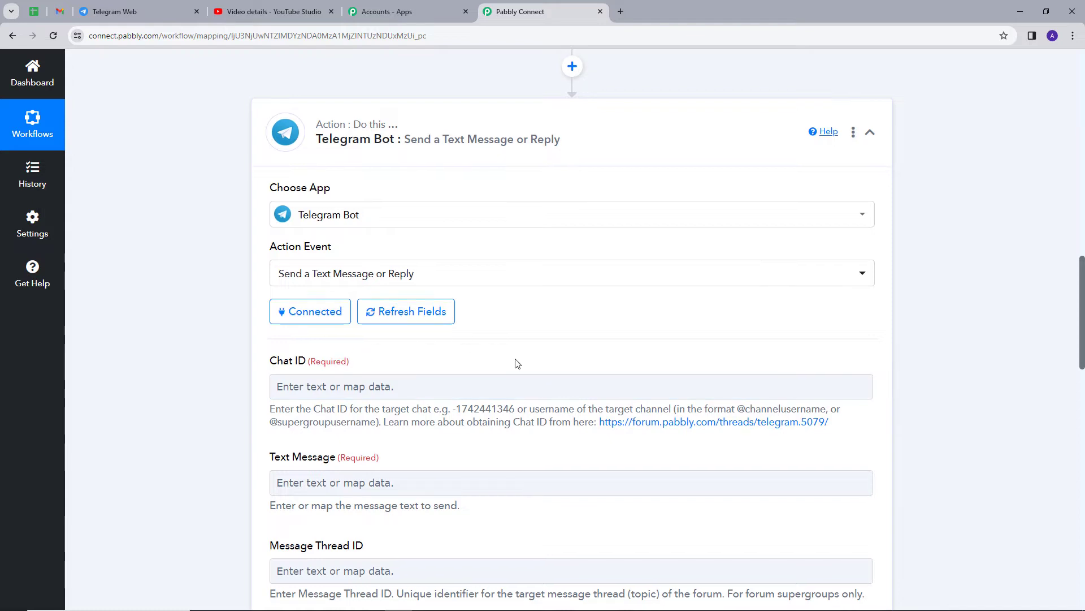
scroll(501, 456, "down", 2)
left_click(295, 277)
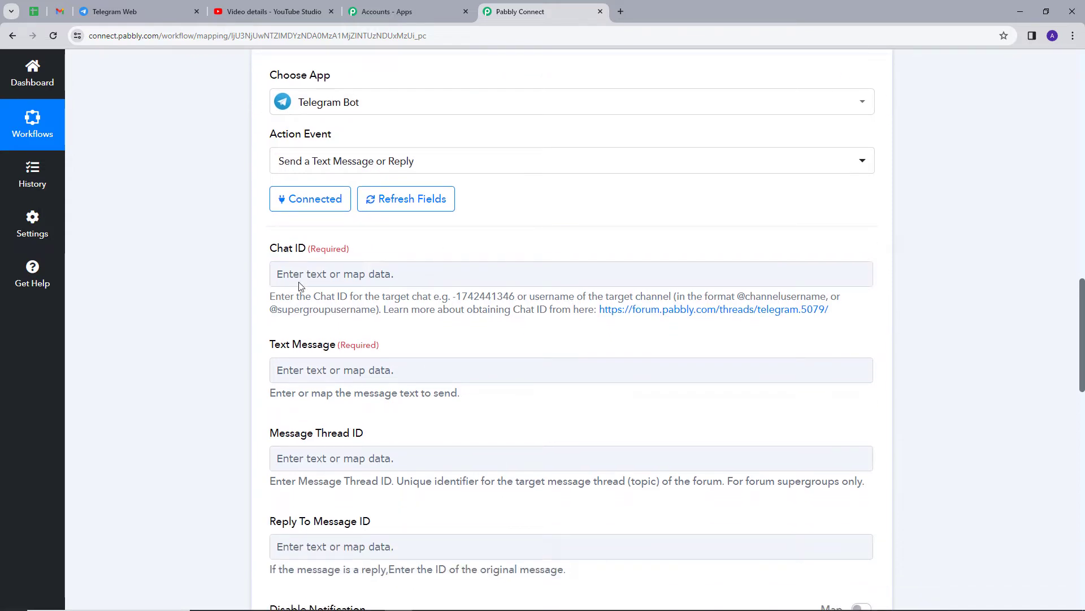
left_click(135, 18)
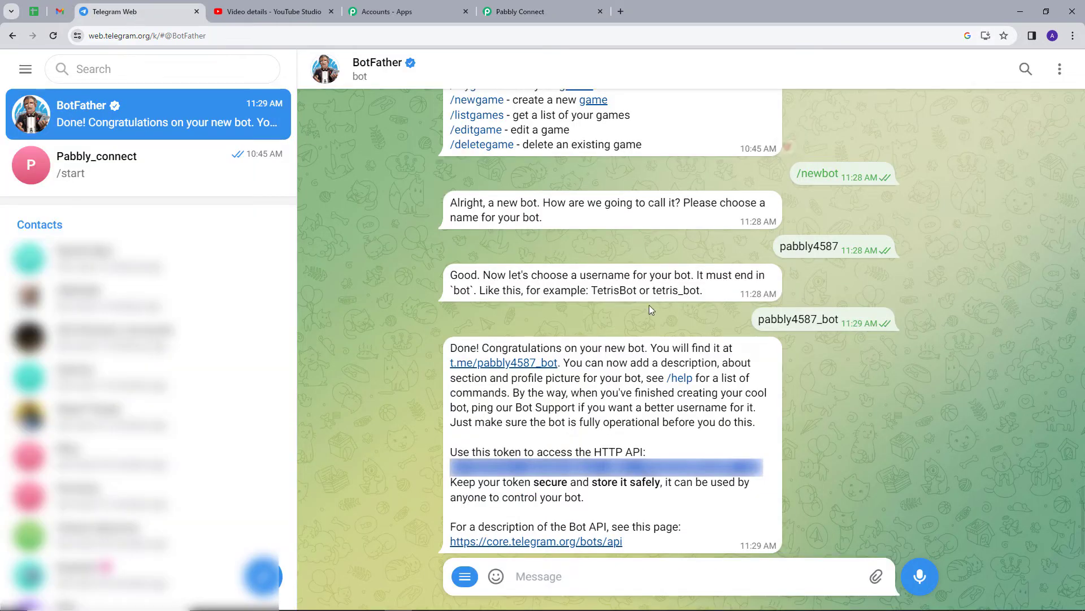
- Start the pabbly4587 bot, then create a group 'Pabbly YouTube' with a contact and the bot
left_click(505, 364)
left_click(697, 565)
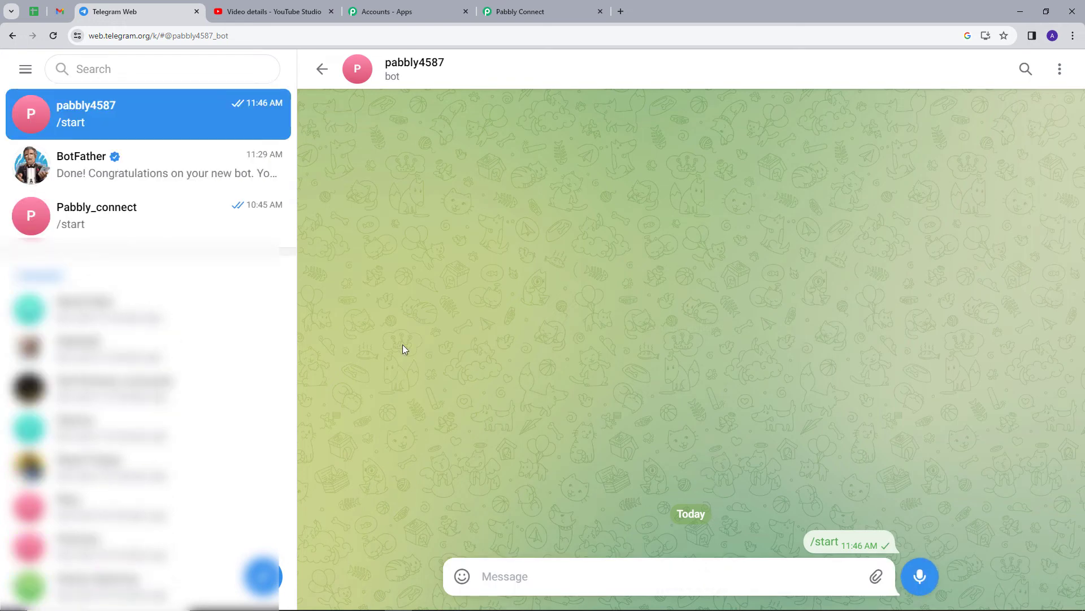
left_click(262, 576)
left_click(215, 512)
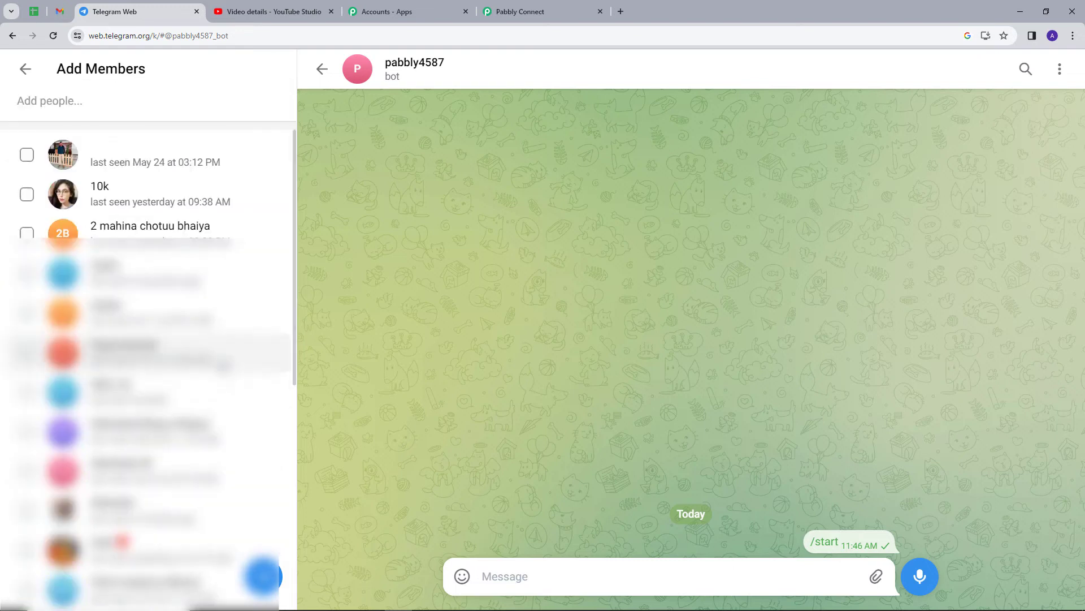
left_click(223, 364)
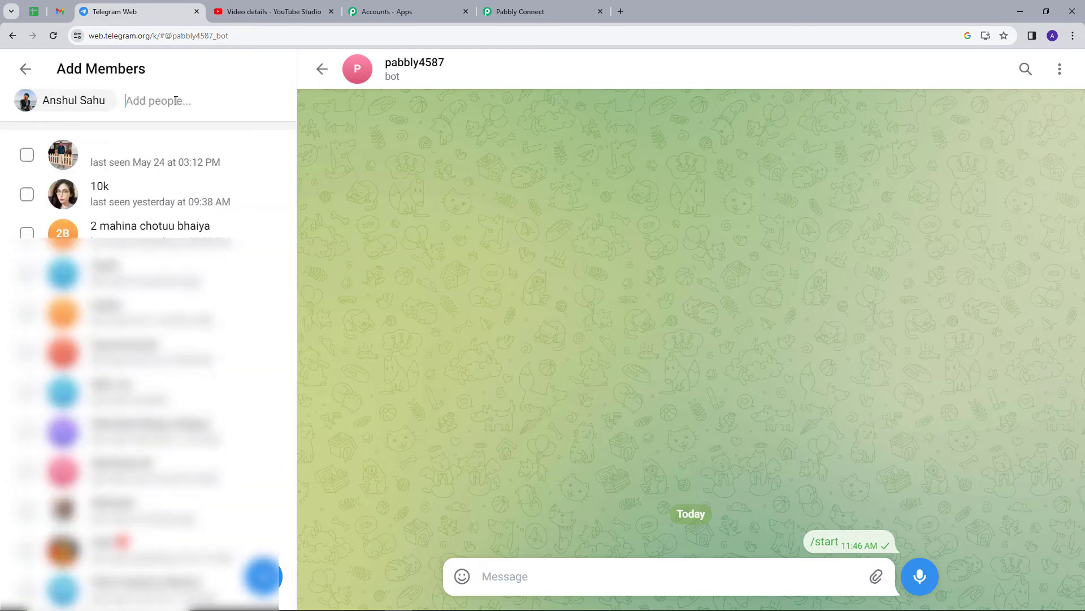
left_click(169, 472)
left_click(263, 576)
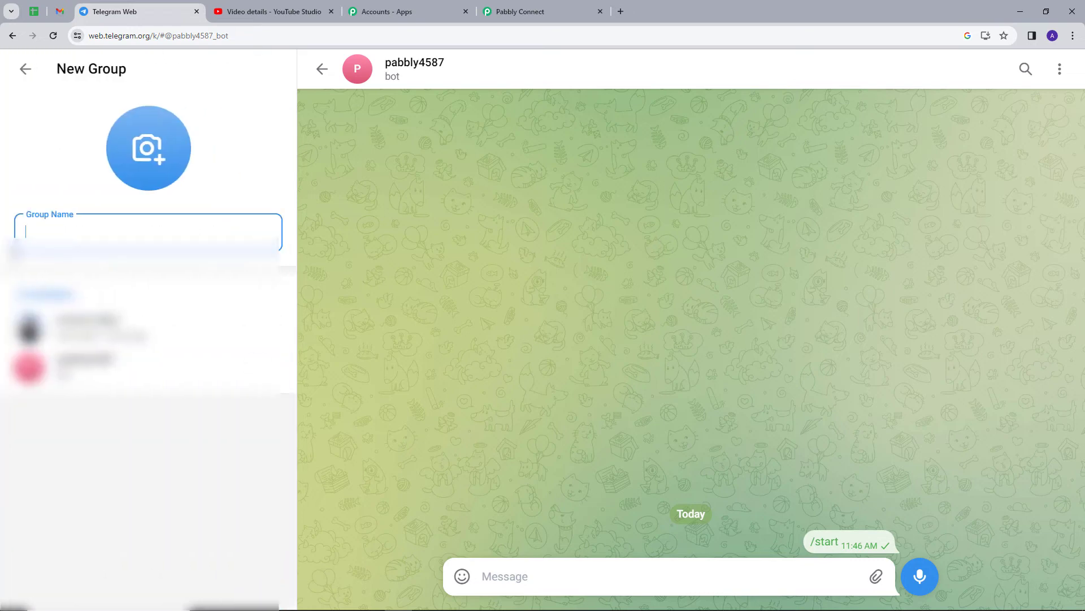
type("Pabbly YouTube")
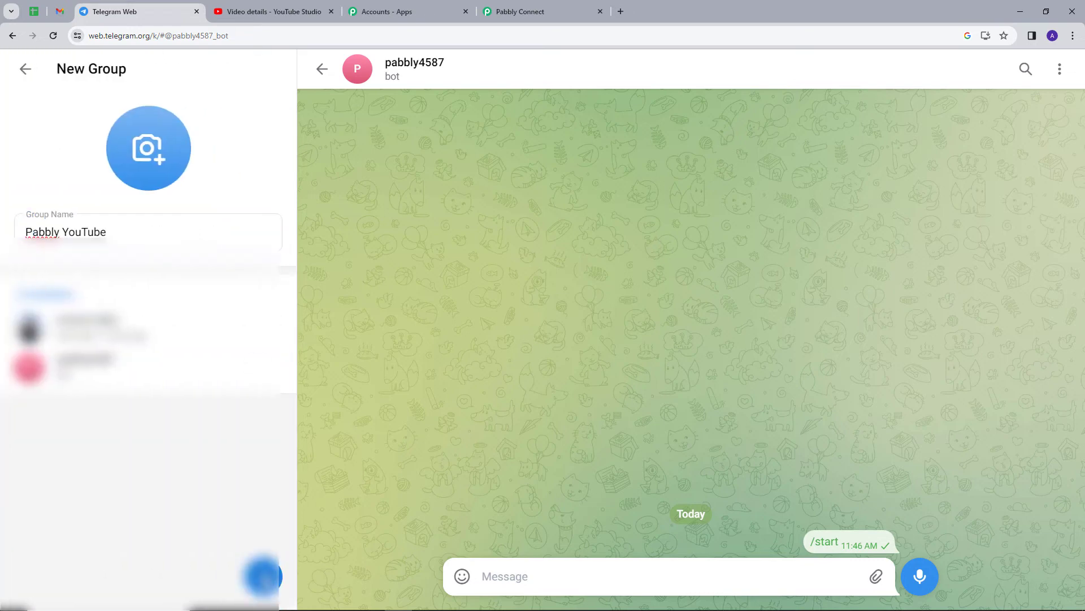
key("Return")
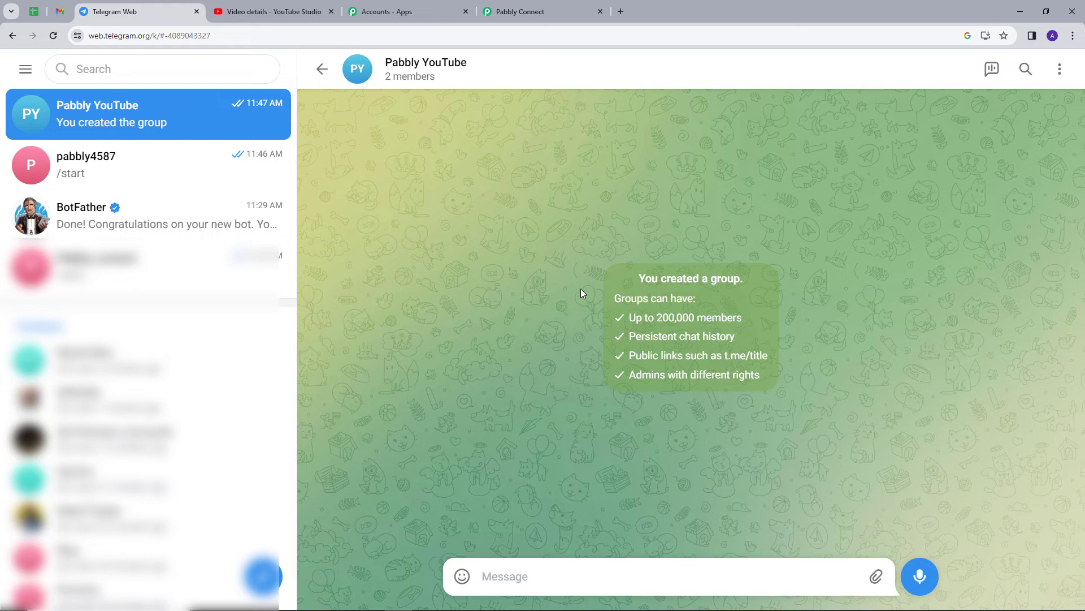
- Open the Pabbly YouTube group's profile and copy its numeric chat ID from the address bar
left_click(410, 67)
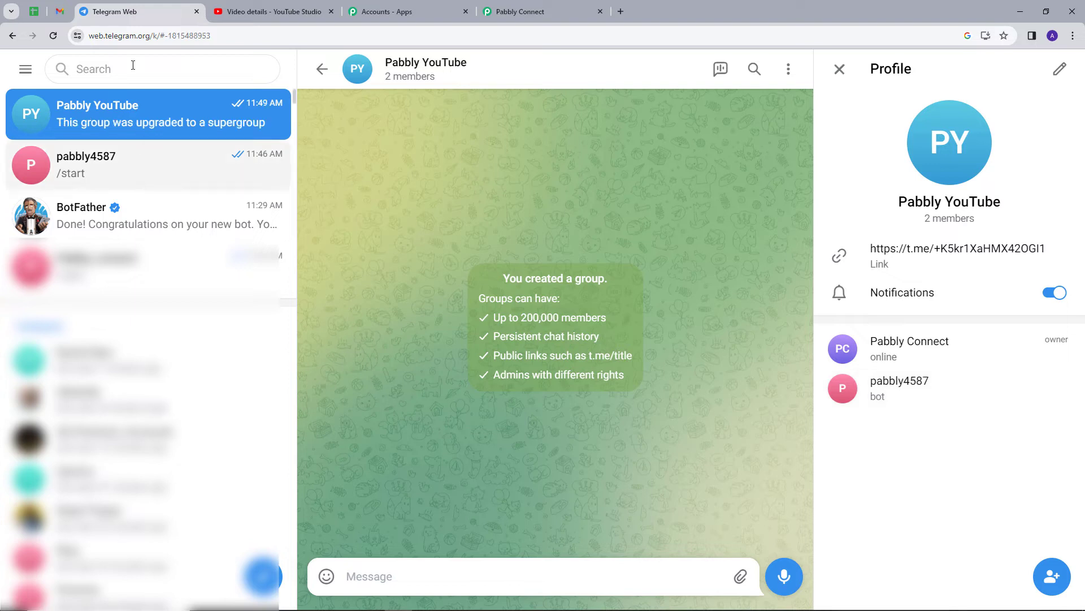
left_click(53, 36)
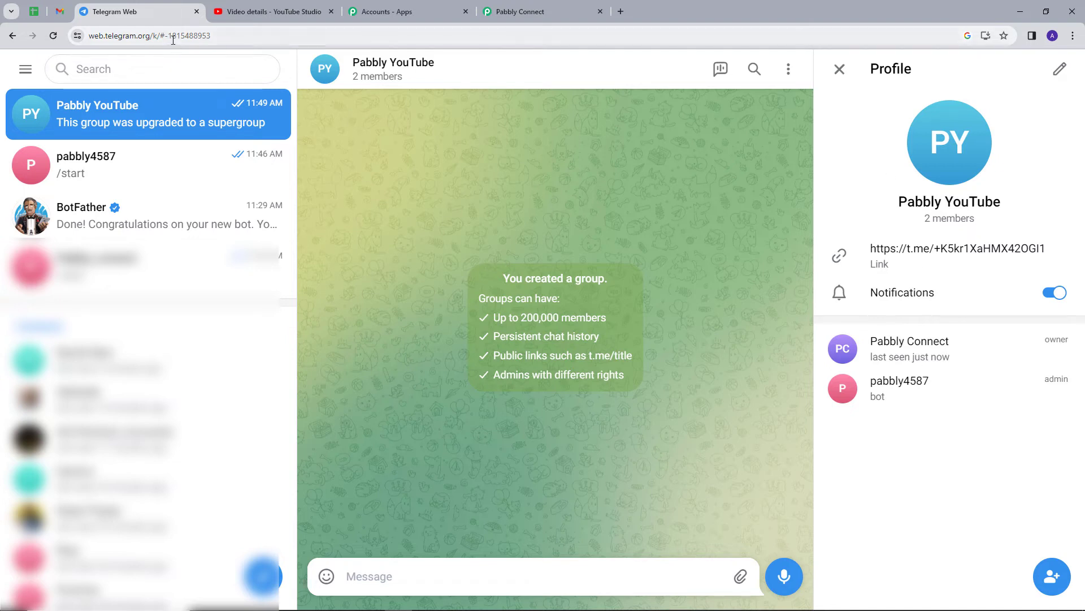
left_click_drag(164, 35, 213, 36)
key("ctrl+c")
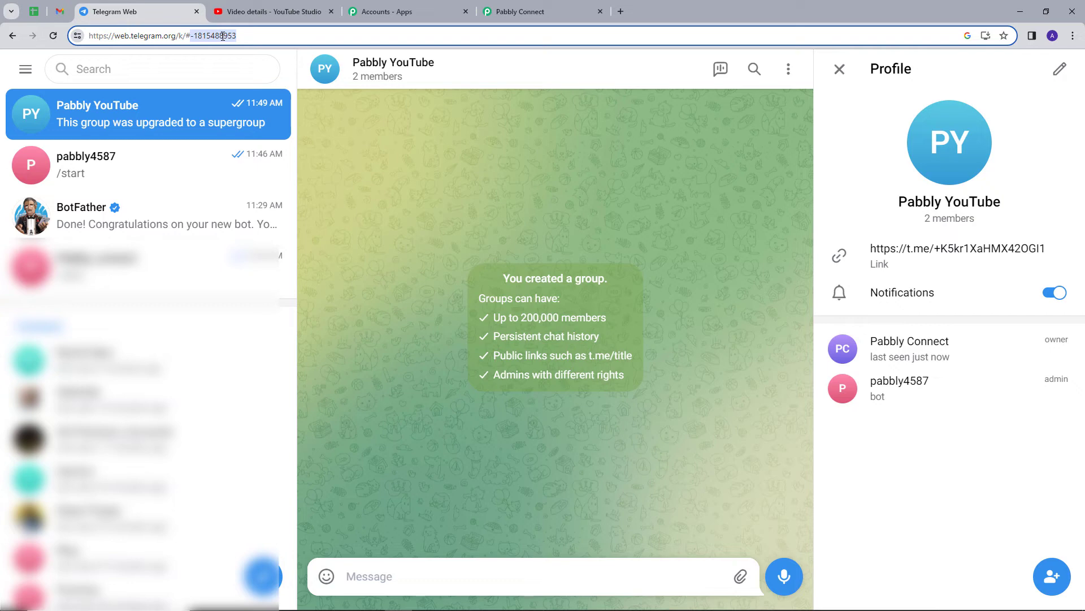
left_click(534, 7)
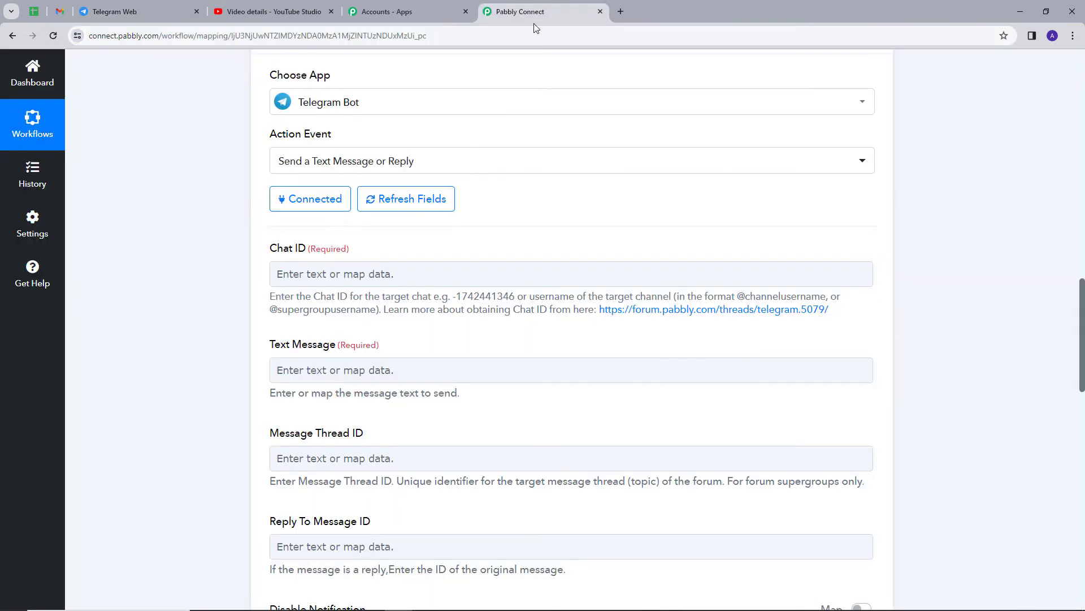
- Paste the group's chat ID into the Chat ID field
left_click(403, 269)
key("ctrl+v")
left_click(472, 247)
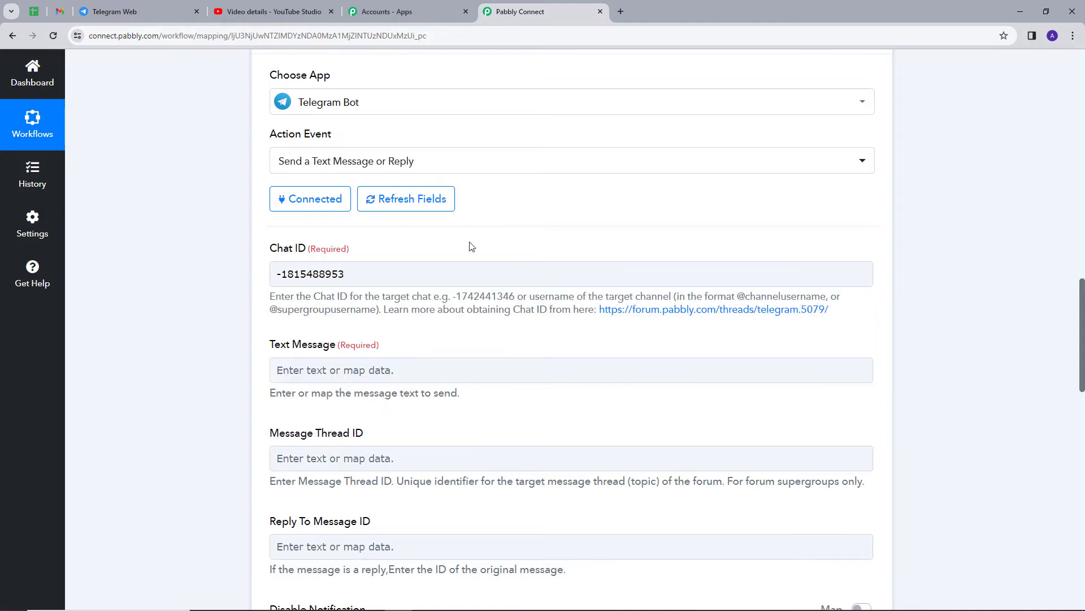
- Map the YouTube trigger's Res2 Video Url into the Text Message field
scroll(473, 247, "down", 2)
left_click(361, 260)
left_click(381, 236)
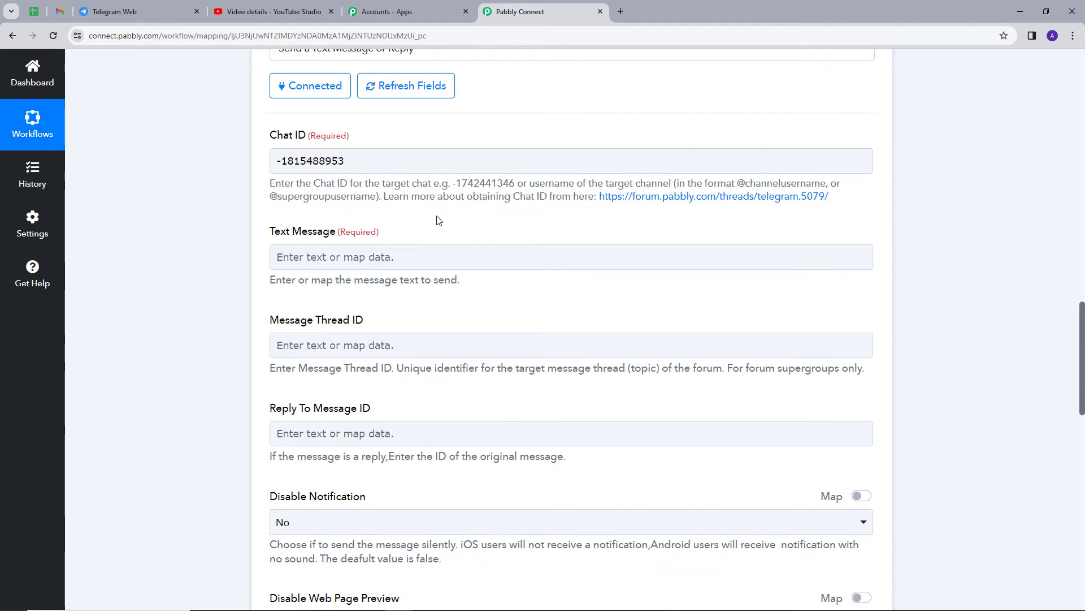
left_click(421, 256)
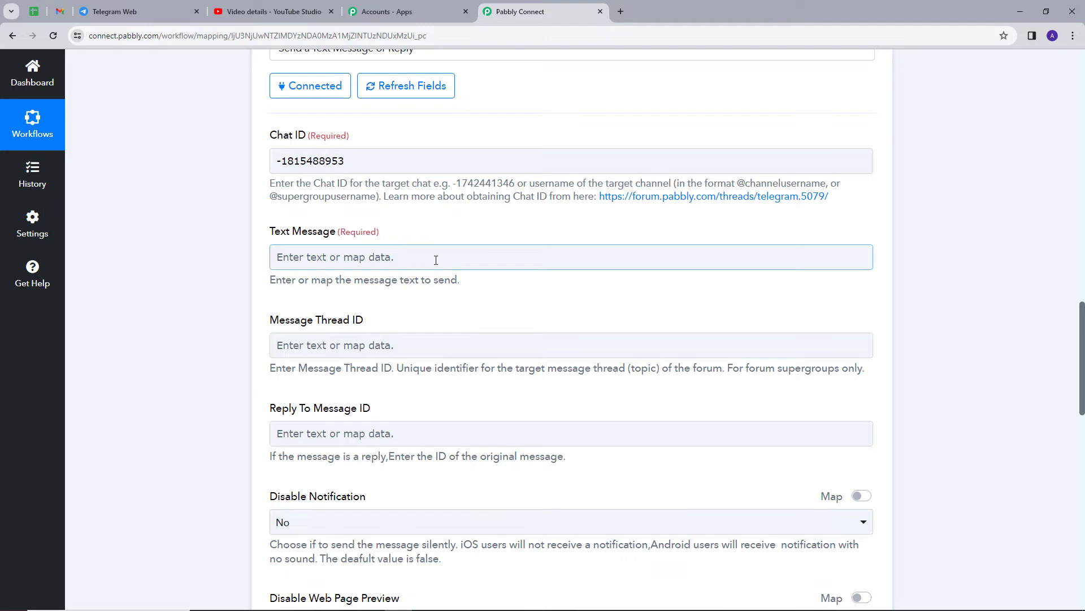
left_click(442, 257)
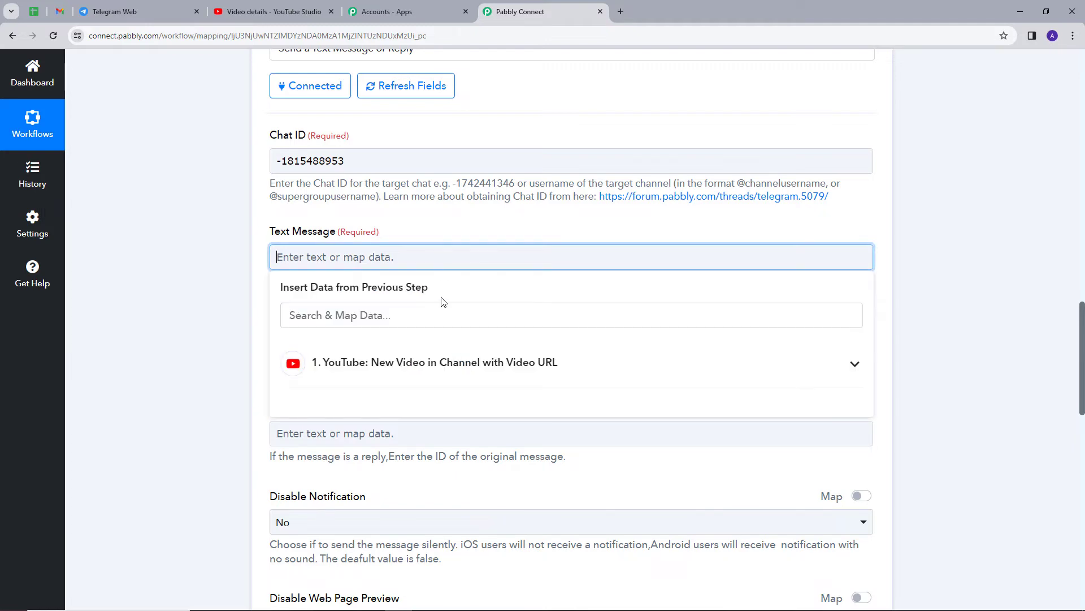
left_click(852, 369)
scroll(676, 334, "down", 2)
left_click(430, 291)
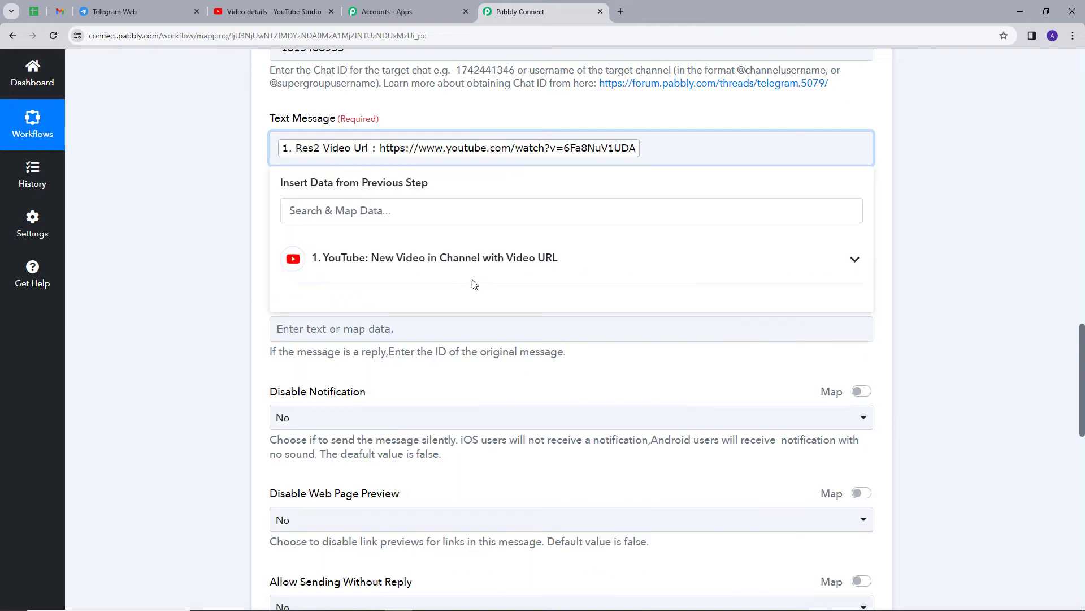
left_click(551, 113)
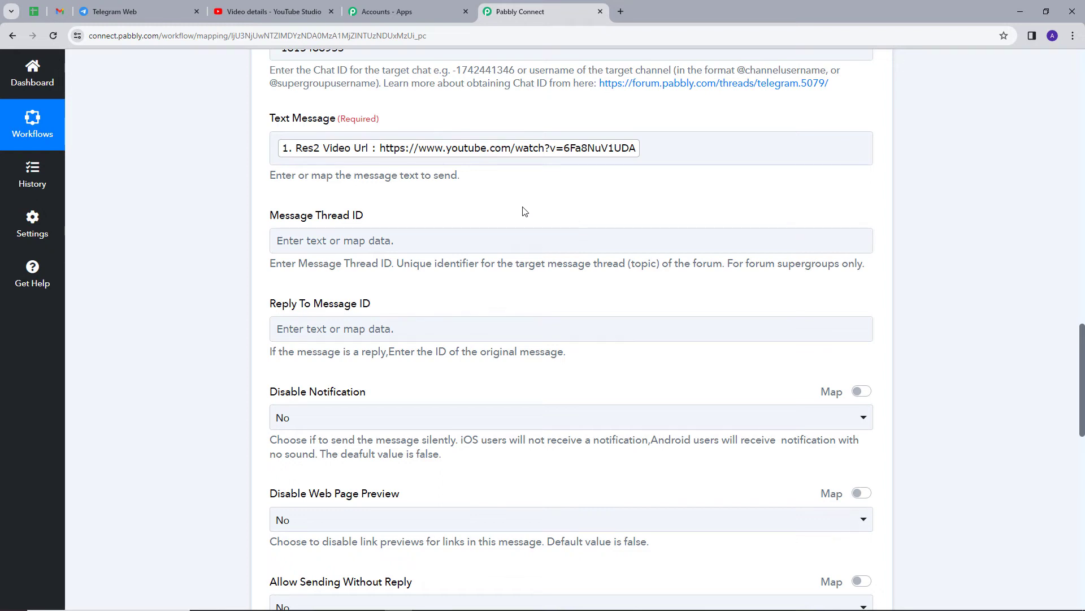
- Save the Telegram action and send a test request, then check Telegram Web for the message
scroll(703, 217, "down", 2)
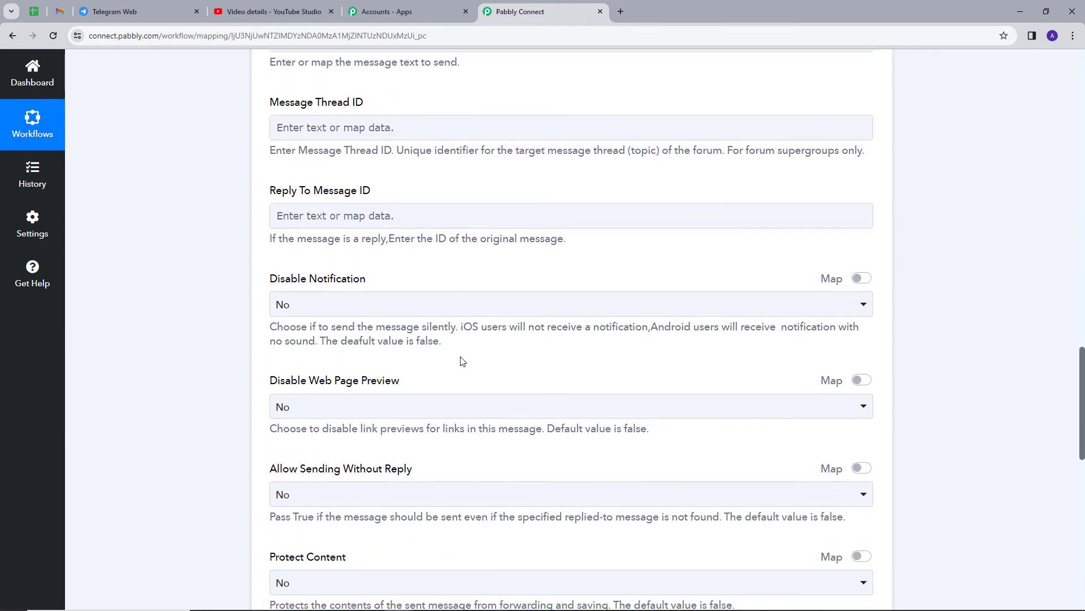
scroll(622, 258, "down", 4)
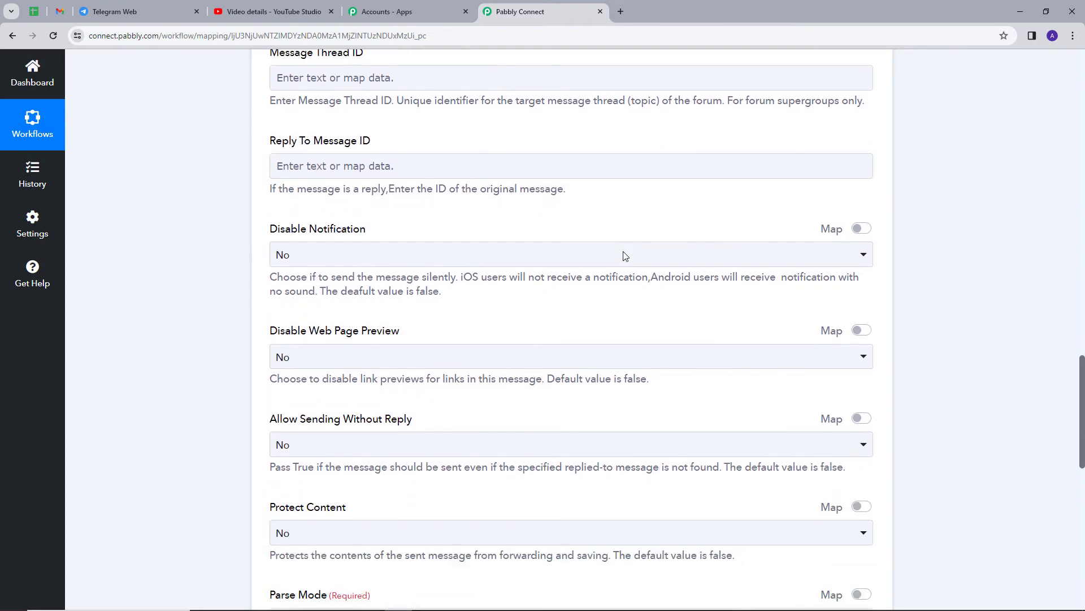
scroll(622, 258, "down", 4)
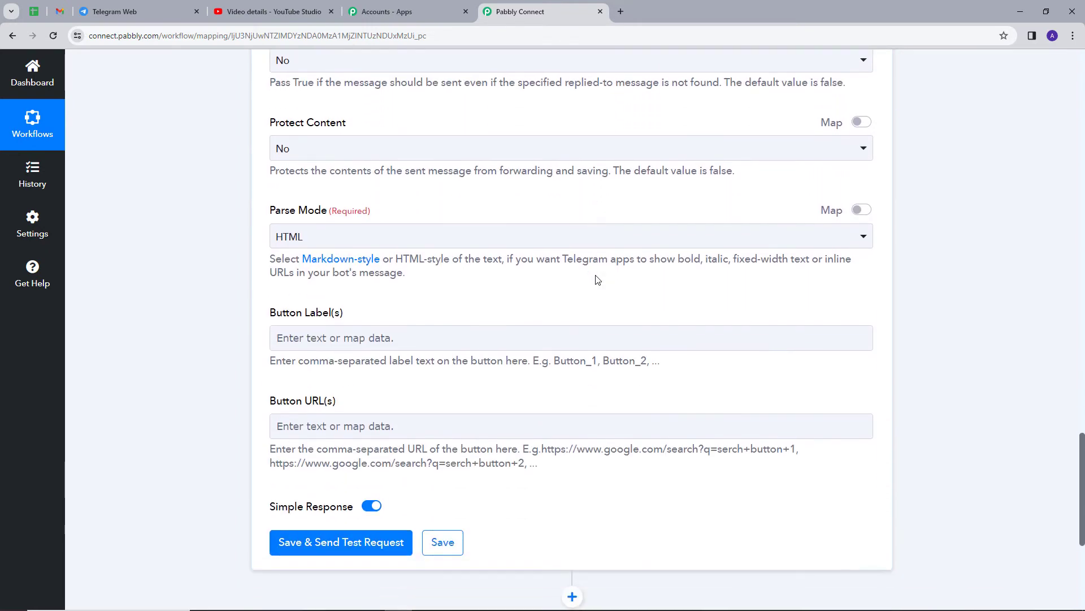
scroll(598, 280, "down", 1)
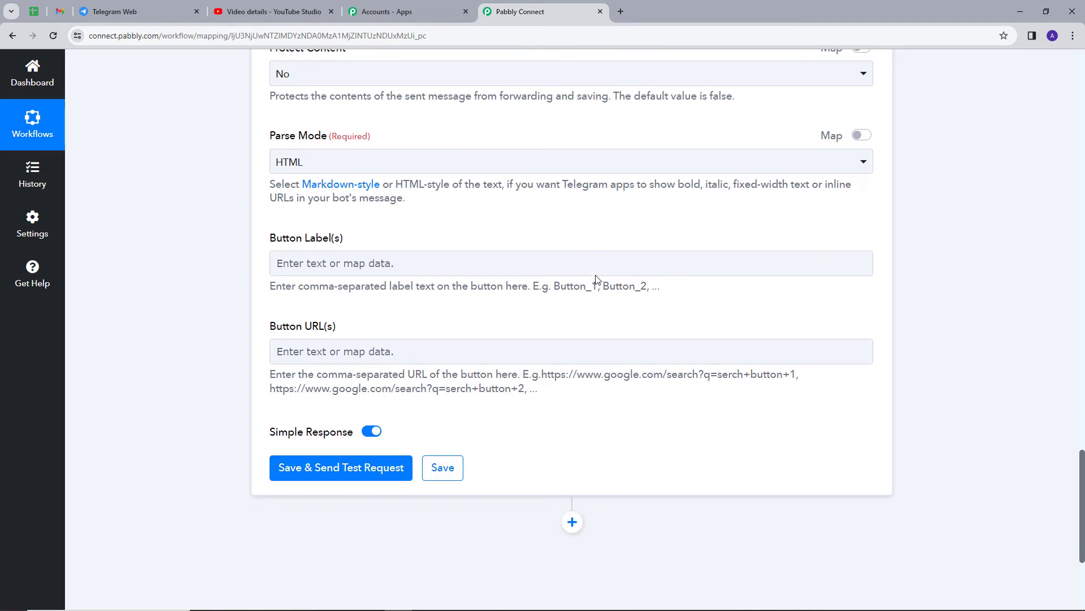
left_click(357, 474)
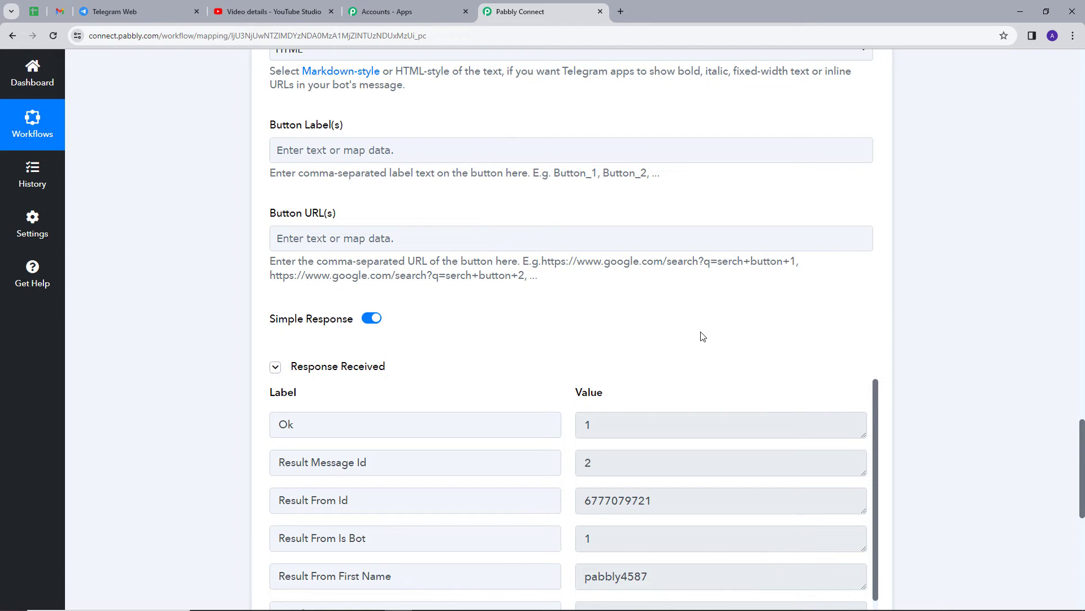
scroll(775, 334, "down", 2)
scroll(735, 407, "down", 2)
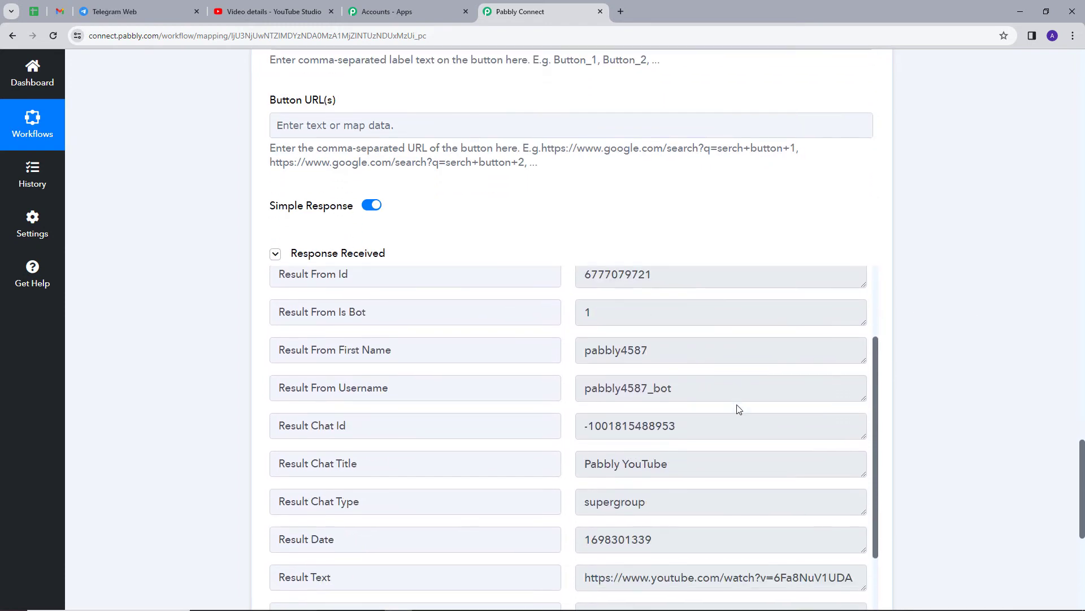
scroll(738, 406, "down", 5)
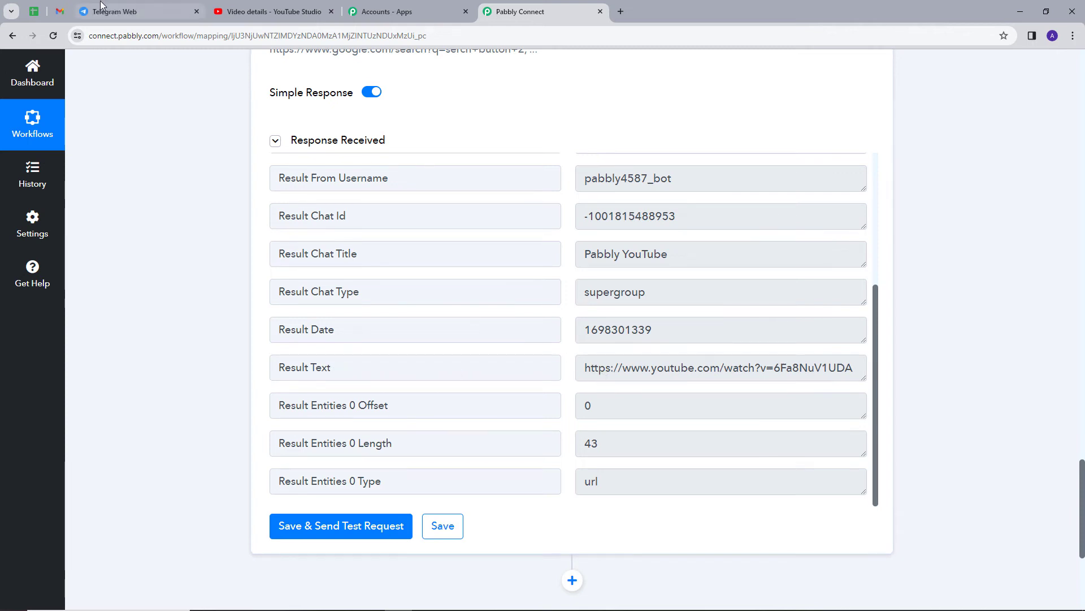
left_click(141, 12)
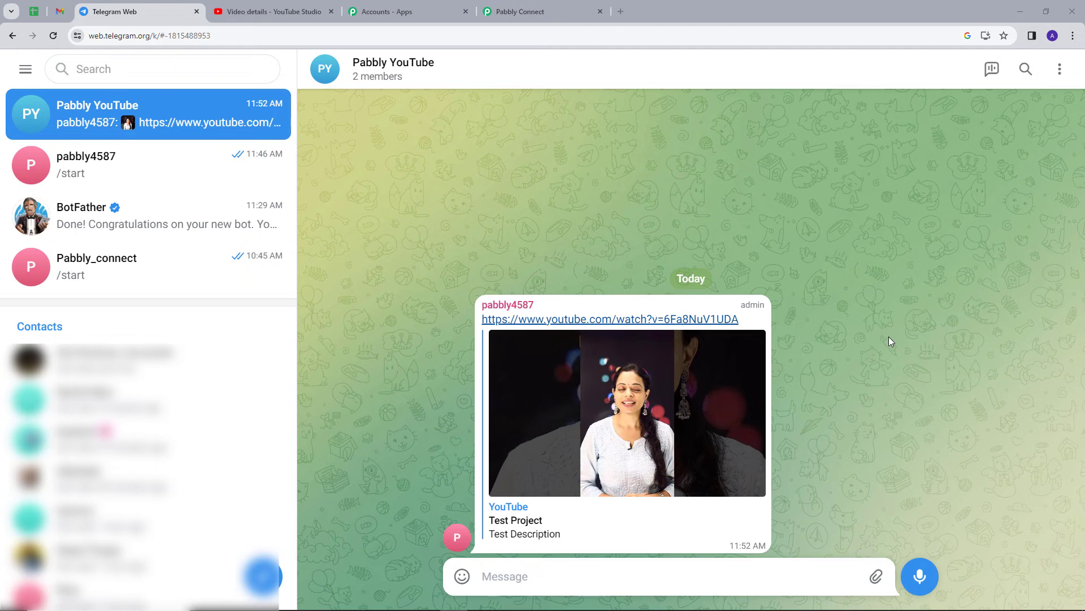
- Add a heart to the bot's video link message and open the Test Project video
double_click(647, 380)
left_click(625, 320)
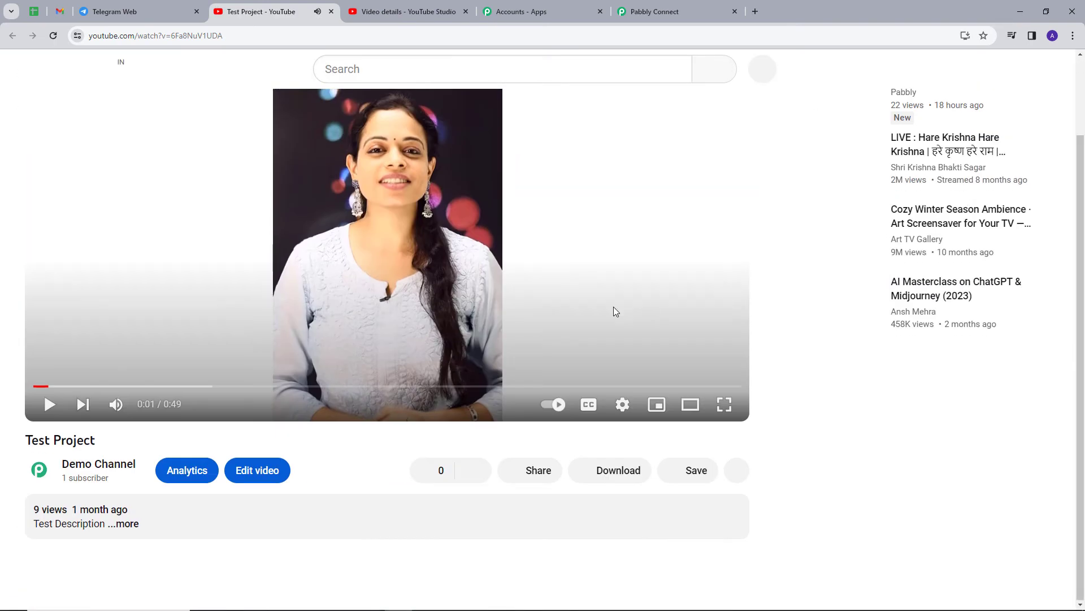
- Pause the Test Project video, compare it with the Telegram post, and return to the Pabbly workflow
left_click(615, 309)
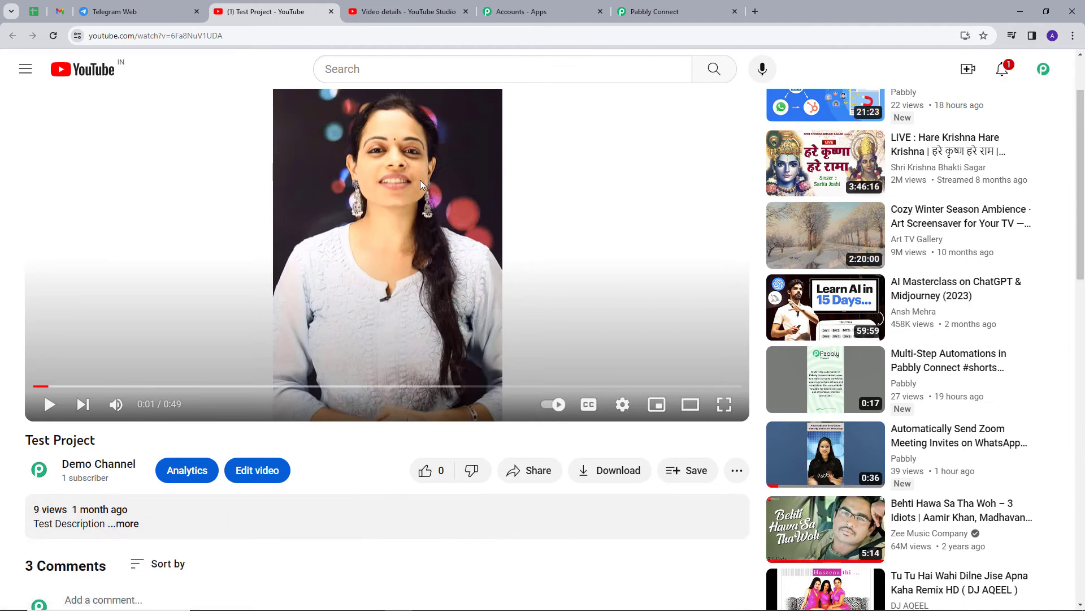
left_click(141, 15)
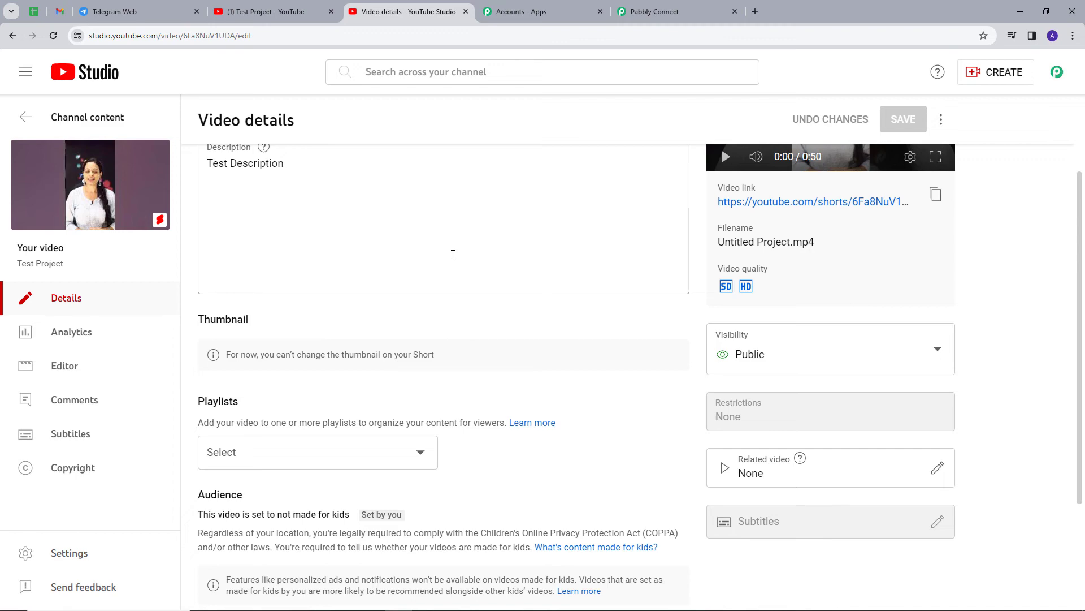
left_click(119, 12)
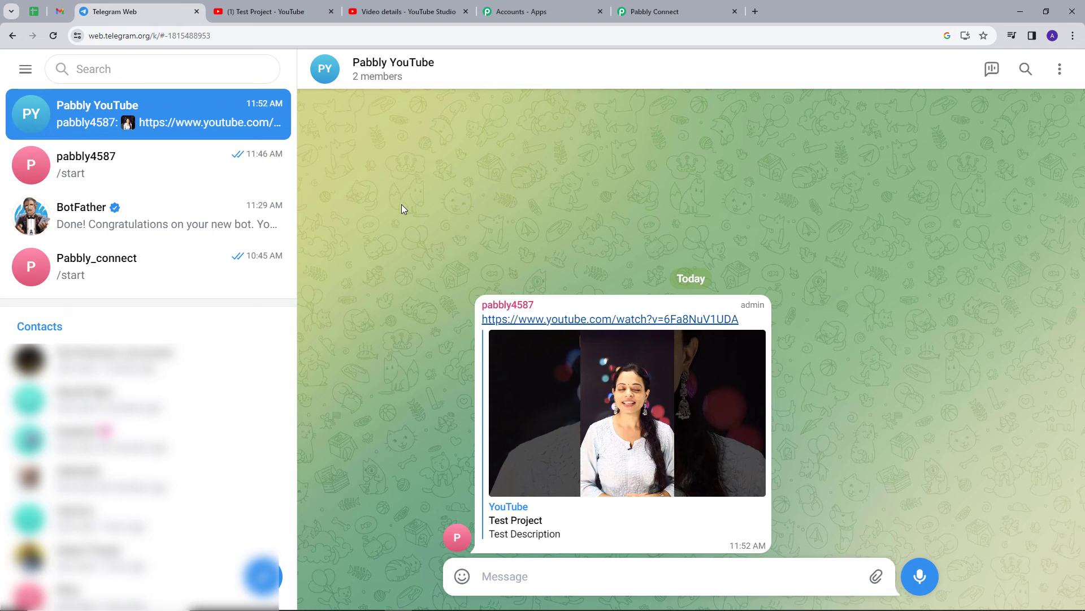
left_click(643, 11)
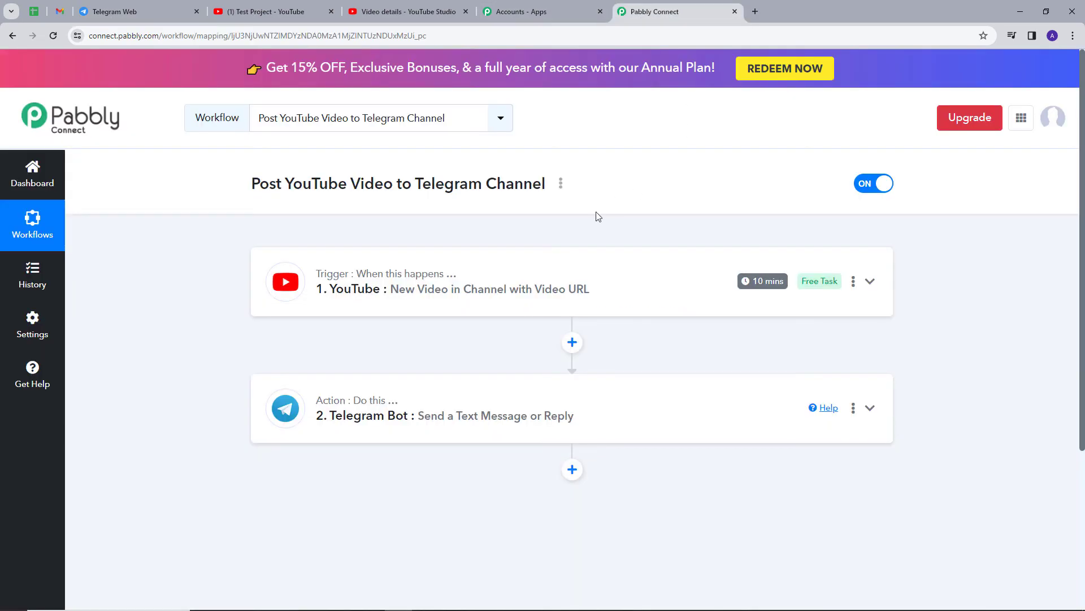